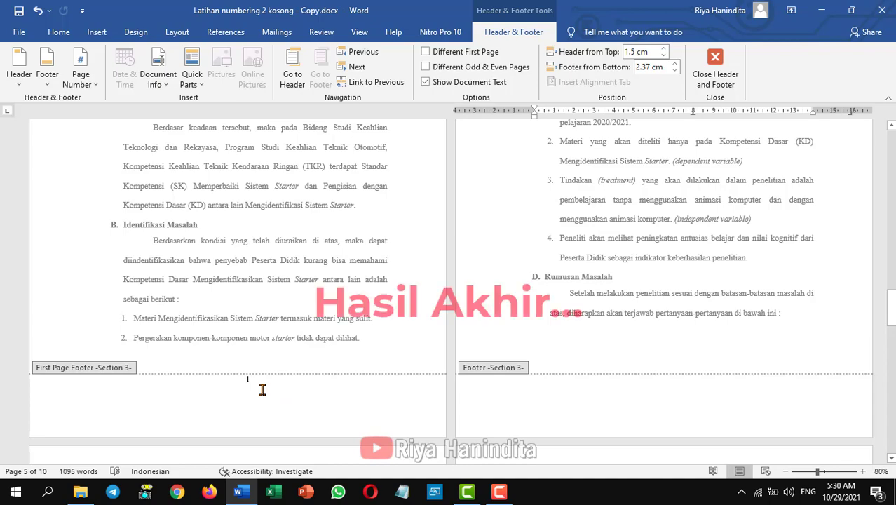
# Review the header and footer page numbers in the finished document from BAB I through DAFTAR PUSTAKA
pyautogui.moveTo(889, 307); pyautogui.dragTo(891, 270)
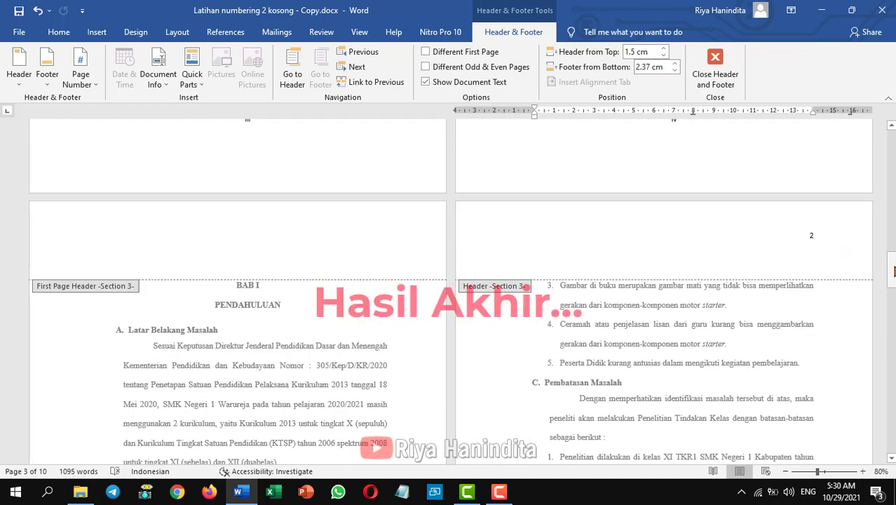
pyautogui.scroll(-15, 557, 320)
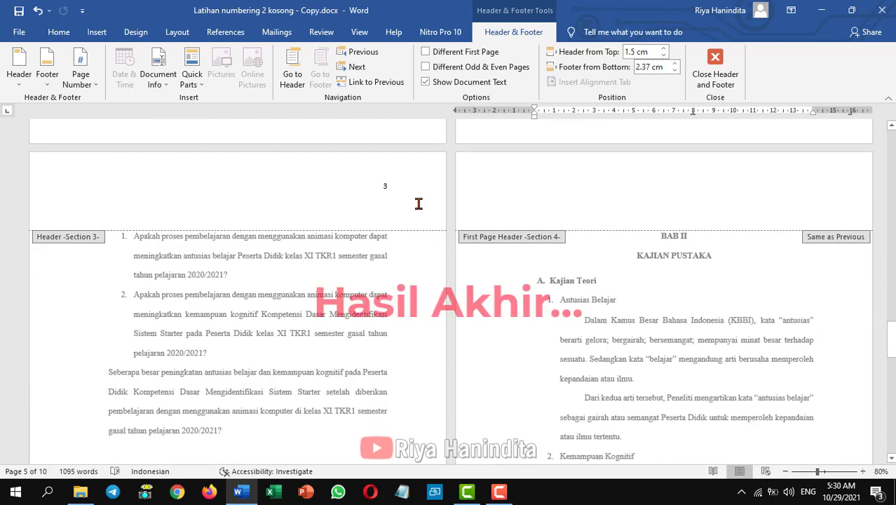
pyautogui.moveTo(890, 338); pyautogui.dragTo(892, 421)
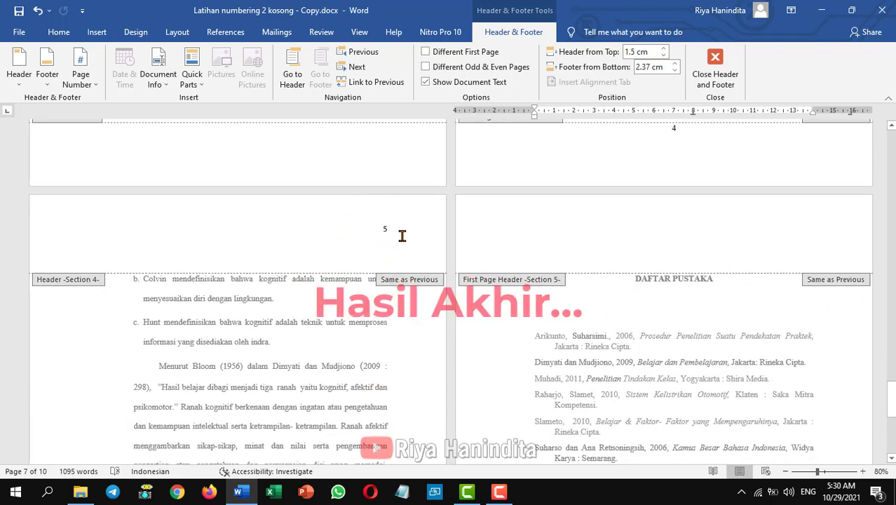
pyautogui.moveTo(892, 390); pyautogui.dragTo(892, 412)
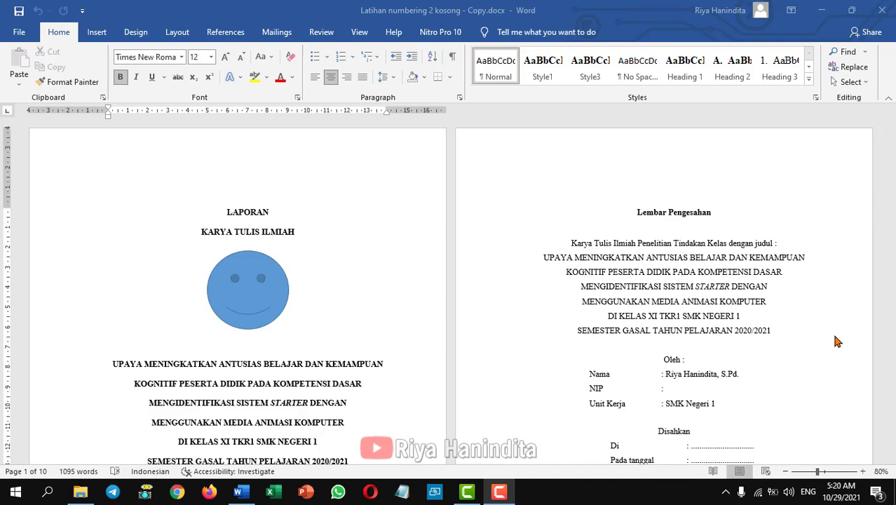
# Look over the cover page and the Lembar Pengesahan page of the document without page numbers
pyautogui.scroll(-3, 836, 342)
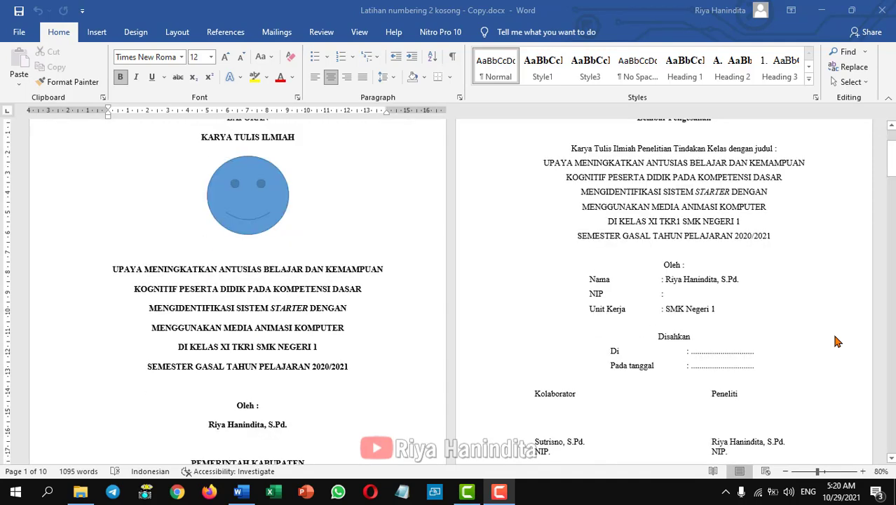
pyautogui.scroll(1, 837, 342)
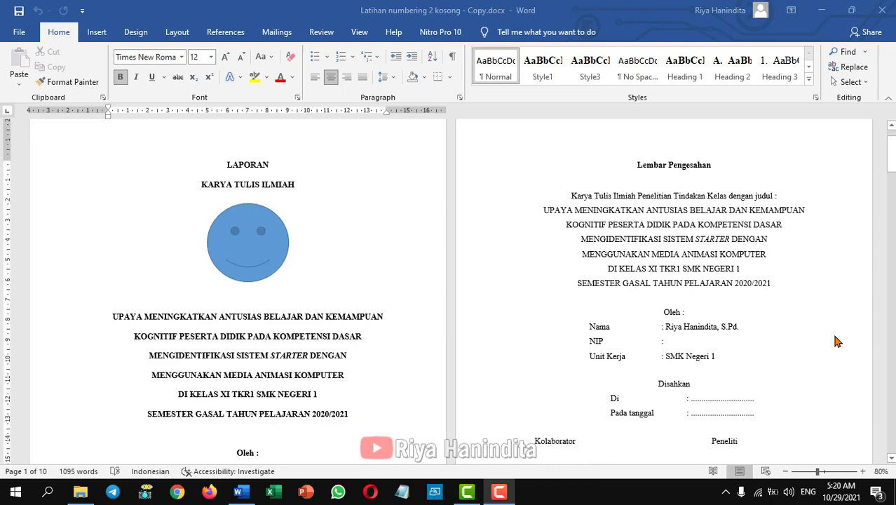
pyautogui.scroll(-2, 837, 342)
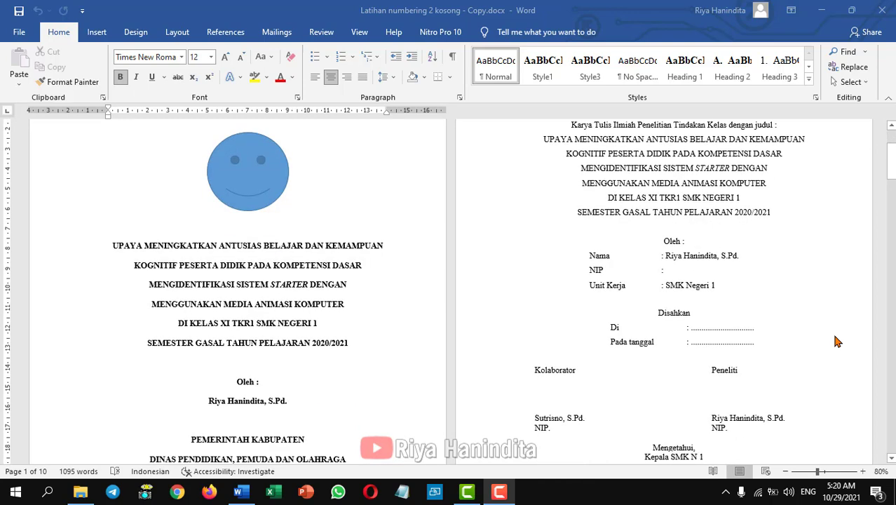
pyautogui.scroll(-6, 836, 342)
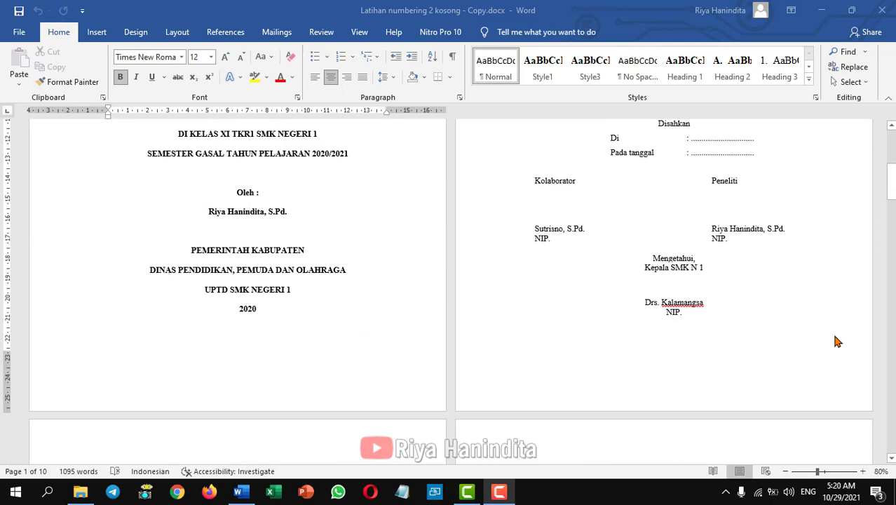
pyautogui.scroll(7, 587, 342)
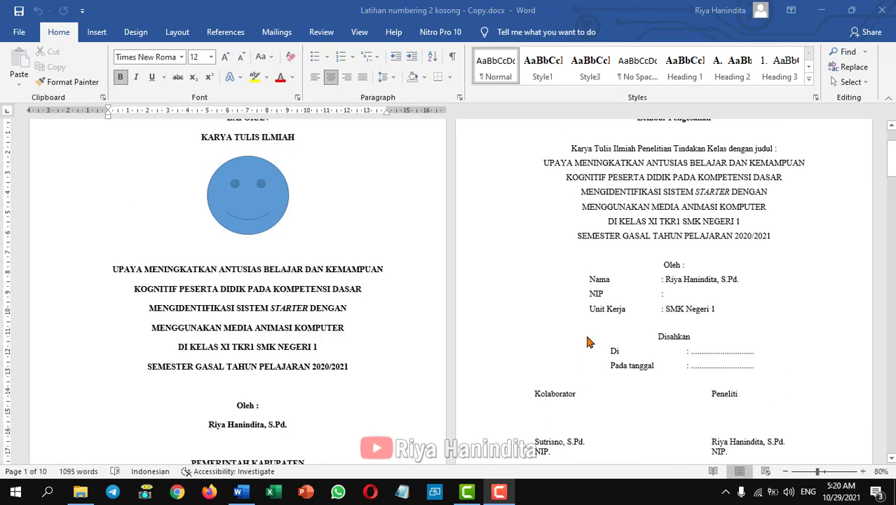
pyautogui.scroll(3, 587, 342)
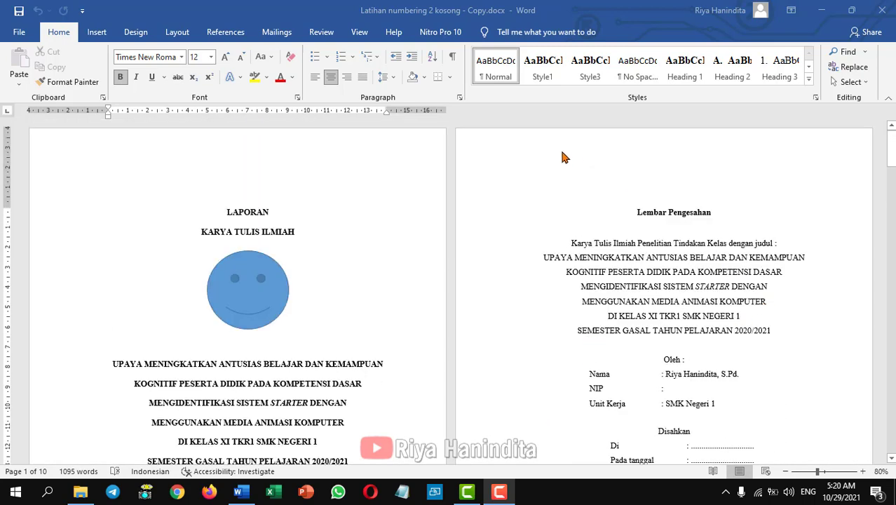
# Insert a section break directly before the Lembar Pengesahan title on page 2
pyautogui.doubleClick(648, 167)
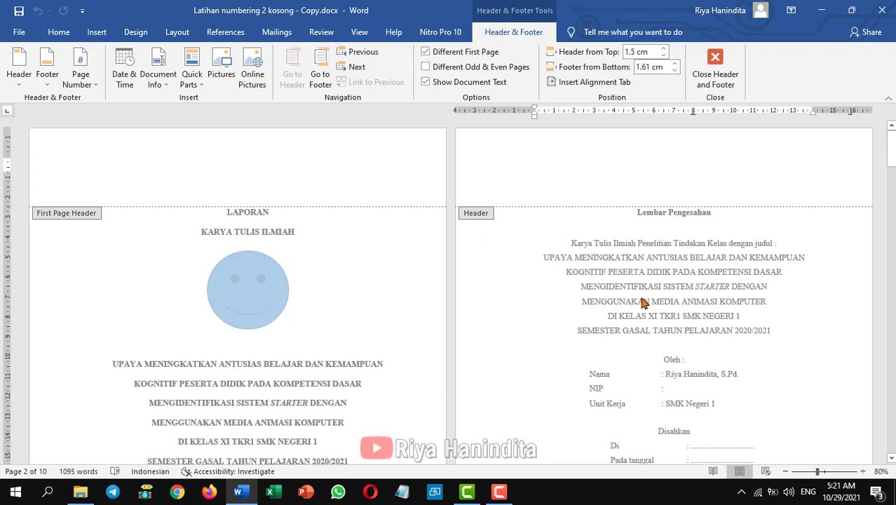
pyautogui.doubleClick(625, 220)
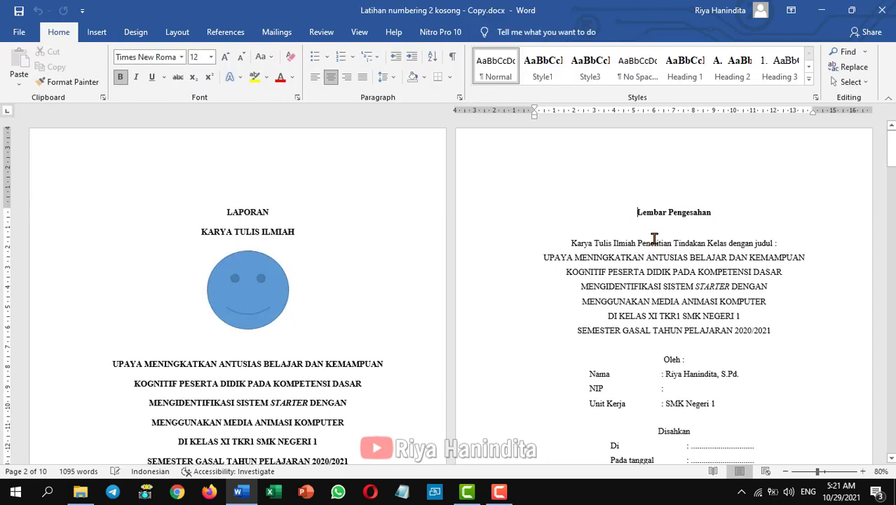
pyautogui.click(176, 32)
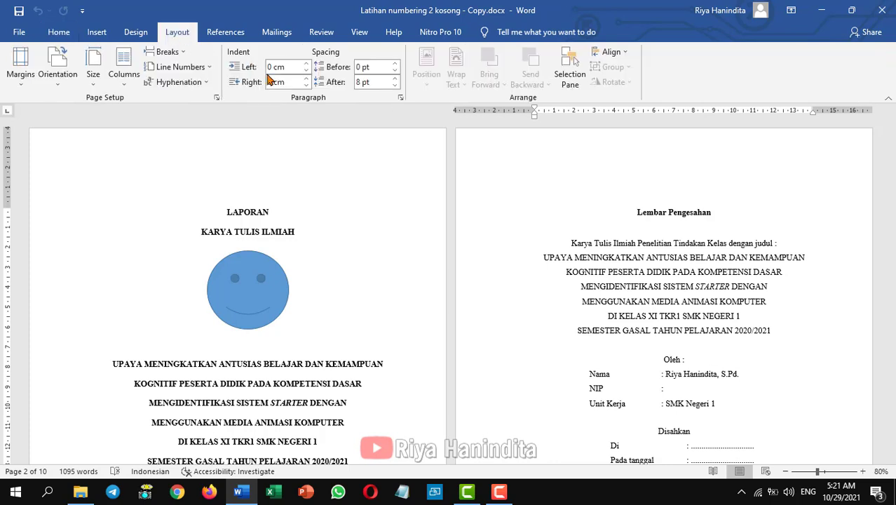
pyautogui.click(182, 54)
pyautogui.click(232, 271)
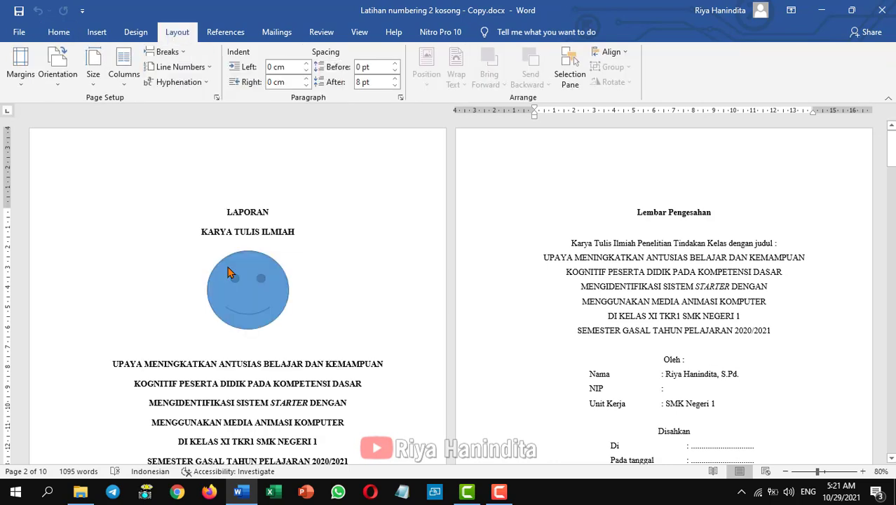
# In section 2, turn off Different First Page and unlink both the header and the footer from the previous section
pyautogui.doubleClick(561, 158)
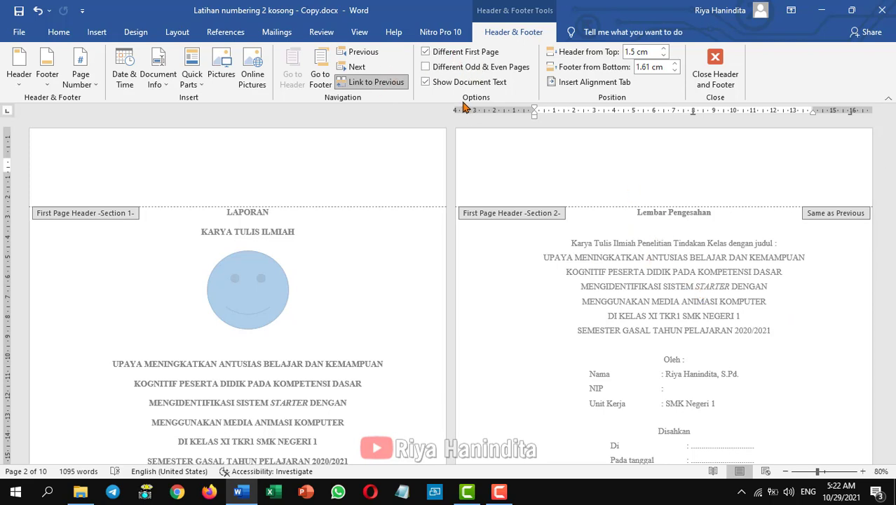
pyautogui.click(451, 56)
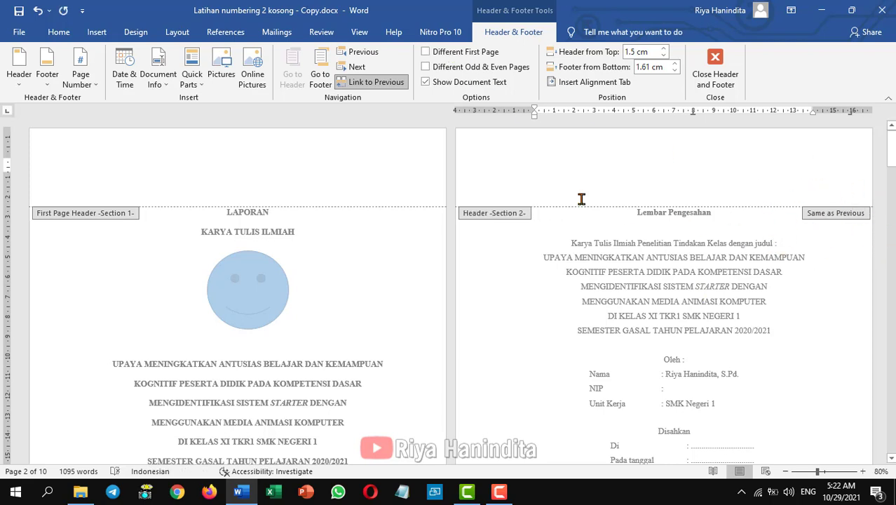
pyautogui.click(379, 84)
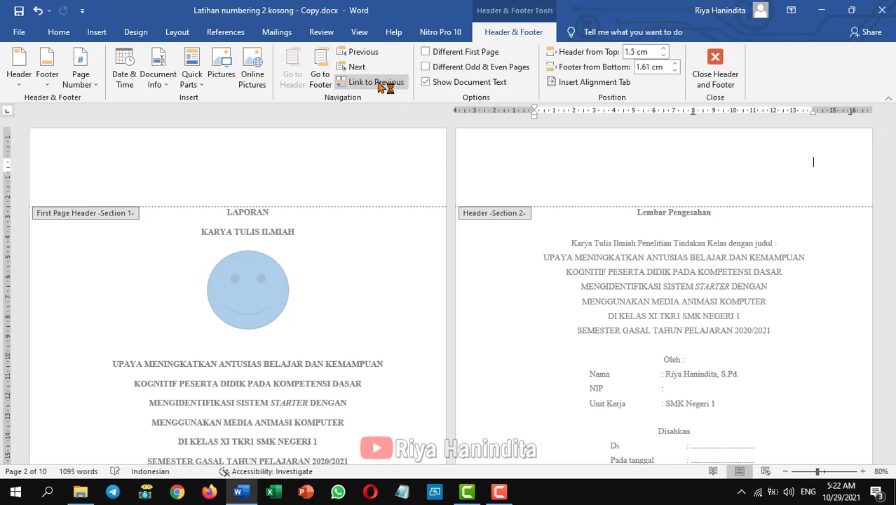
pyautogui.click(320, 79)
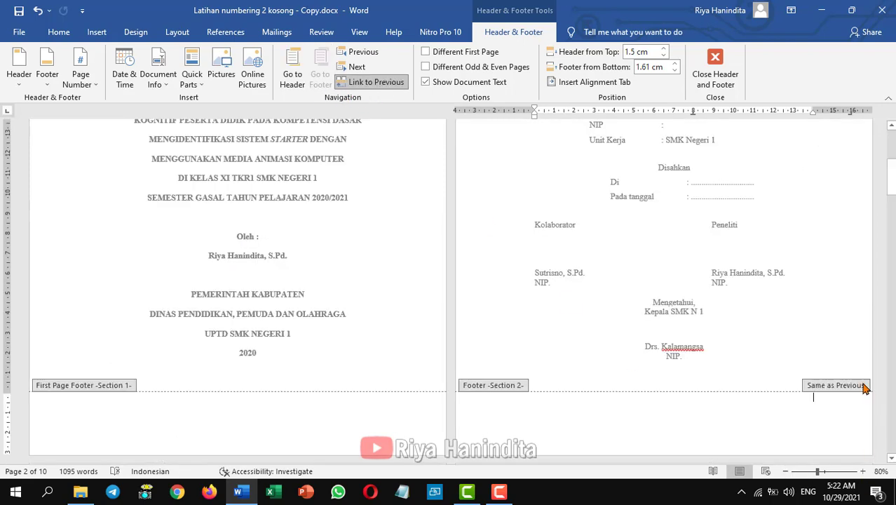
pyautogui.click(380, 82)
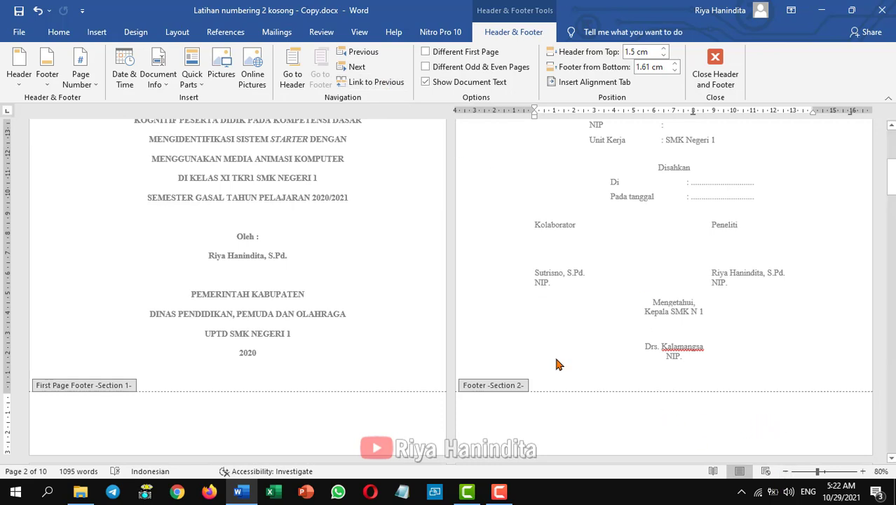
# Format section 2's page numbers as i, ii, iii, … and start them at ii
pyautogui.click(89, 86)
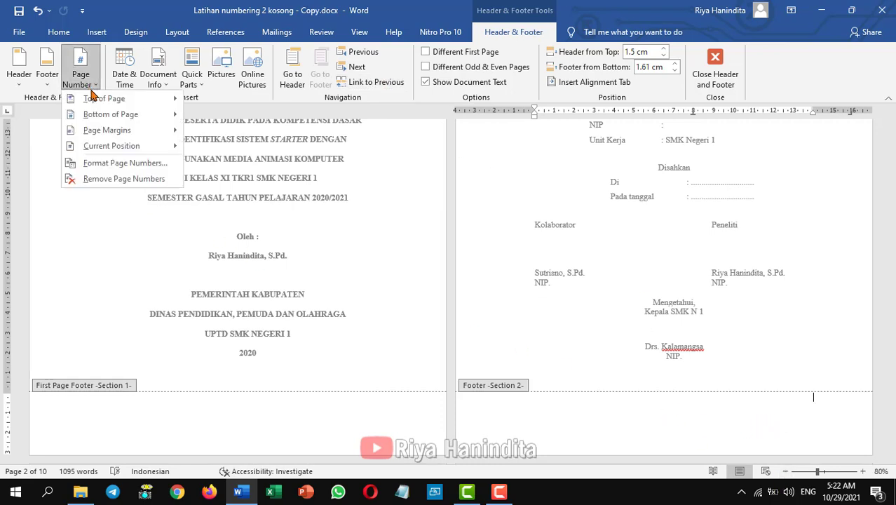
pyautogui.click(119, 163)
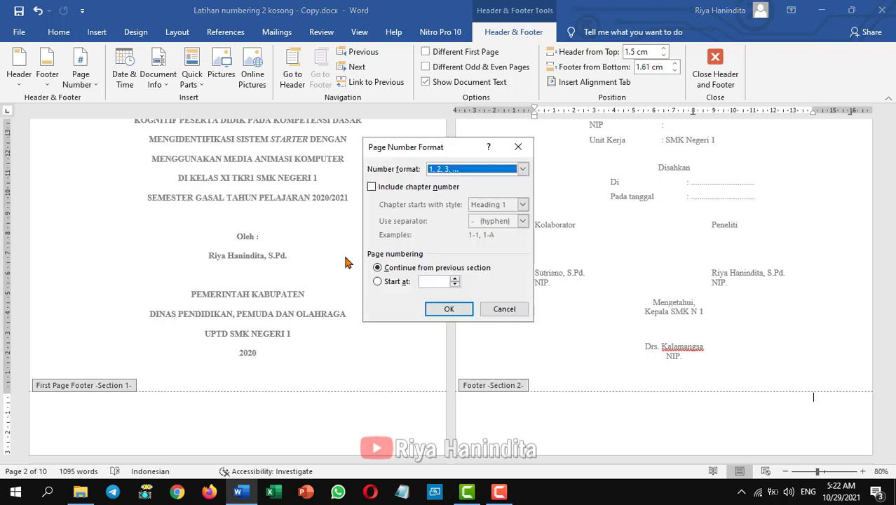
pyautogui.click(522, 169)
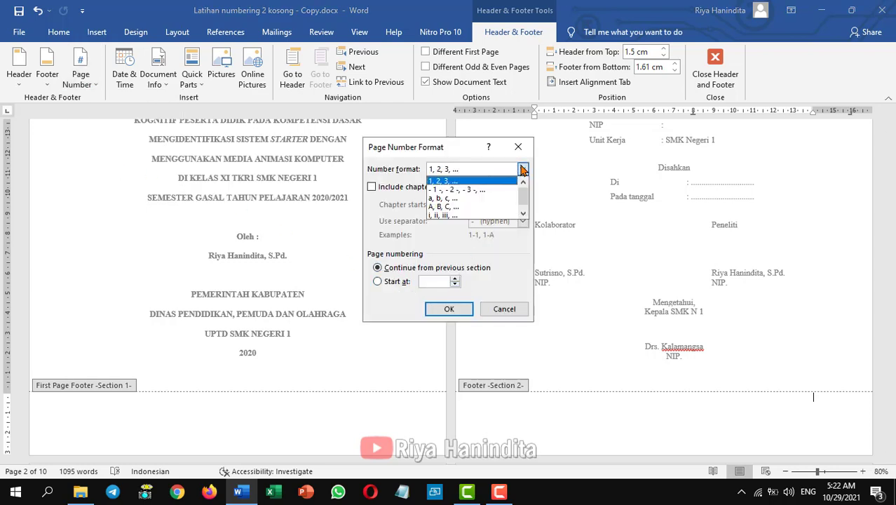
pyautogui.click(456, 216)
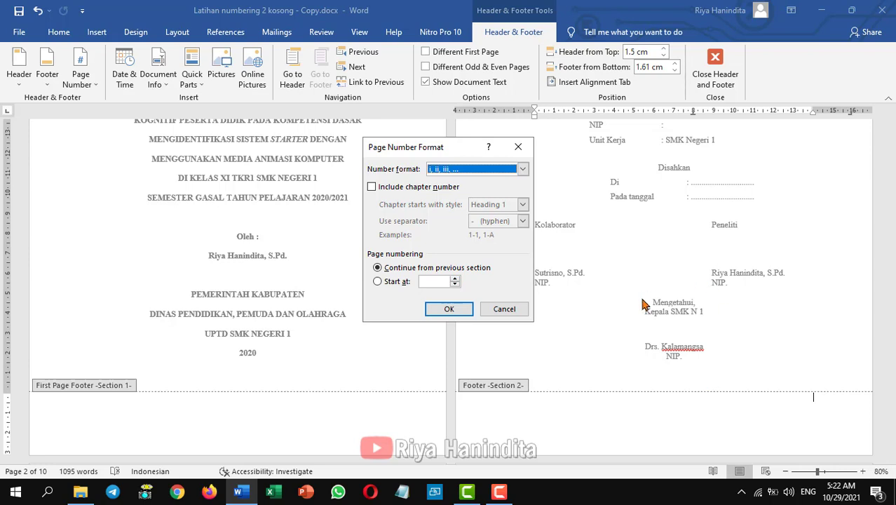
pyautogui.click(457, 279)
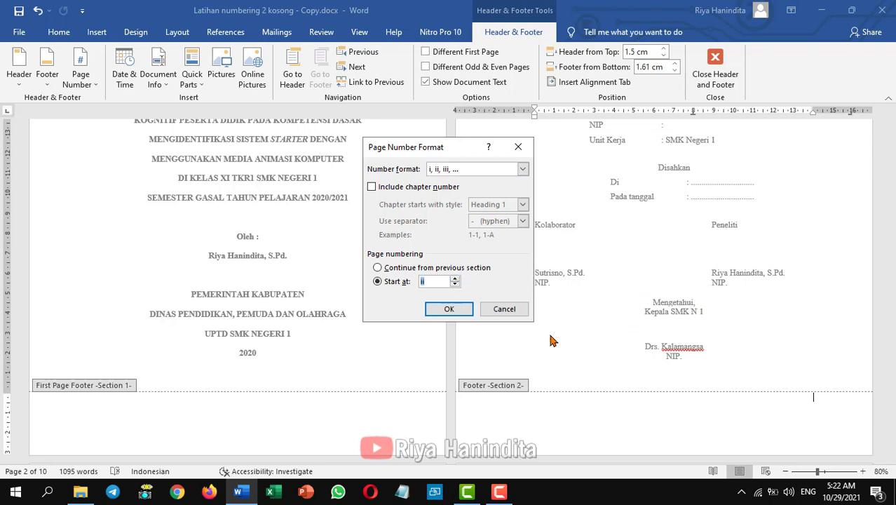
pyautogui.click(426, 281)
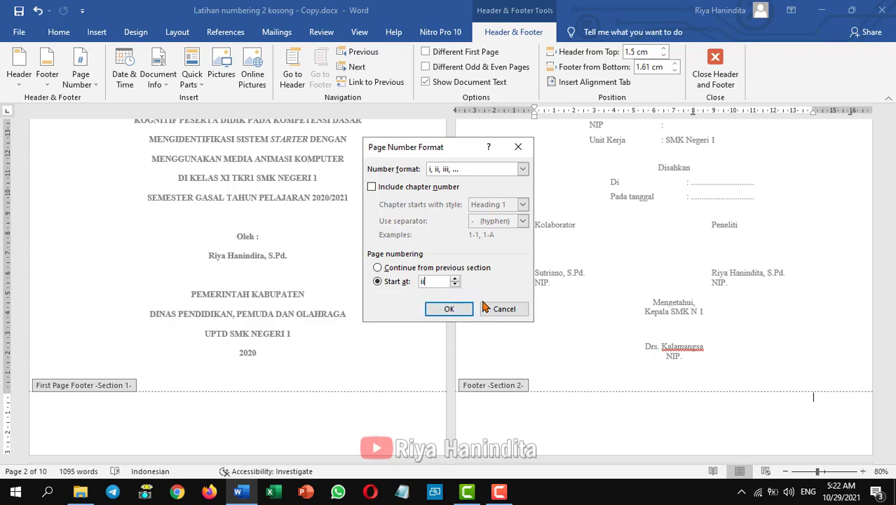
pyautogui.click(451, 309)
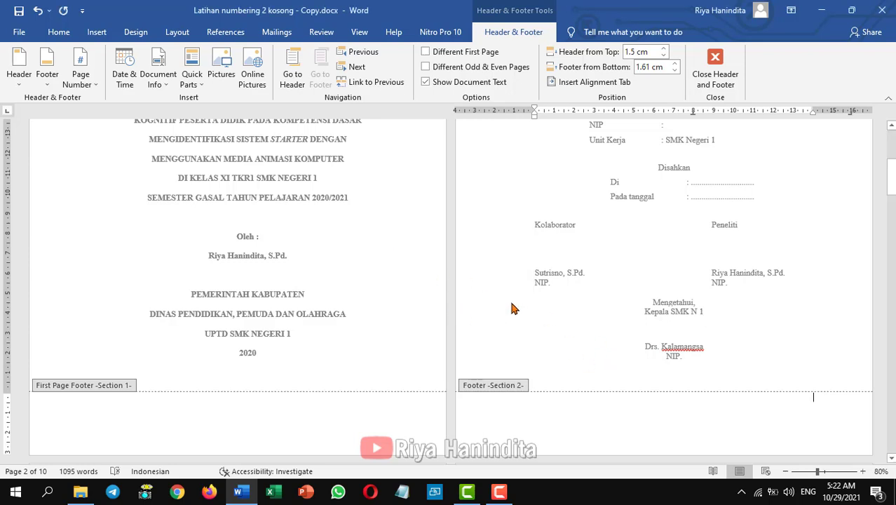
# Insert a centred Plain Number 2 page number at the bottom of the pages in section 2
pyautogui.click(89, 84)
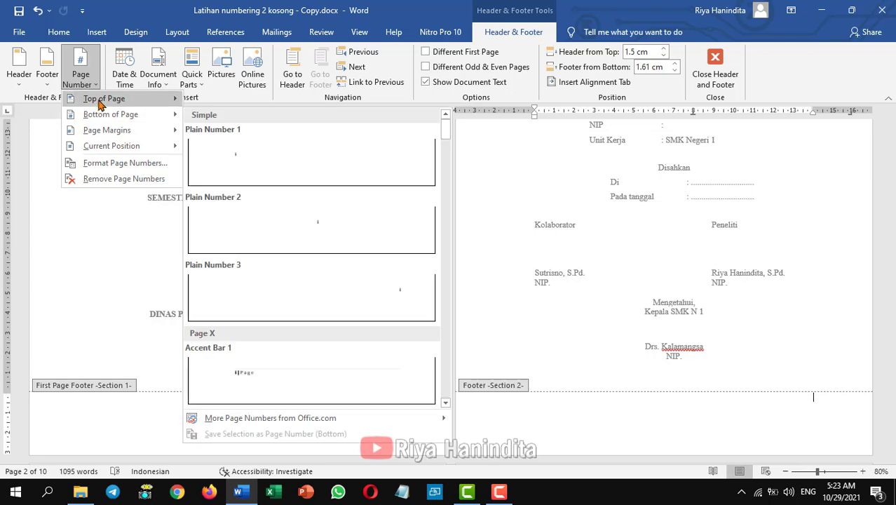
pyautogui.moveTo(98, 102)
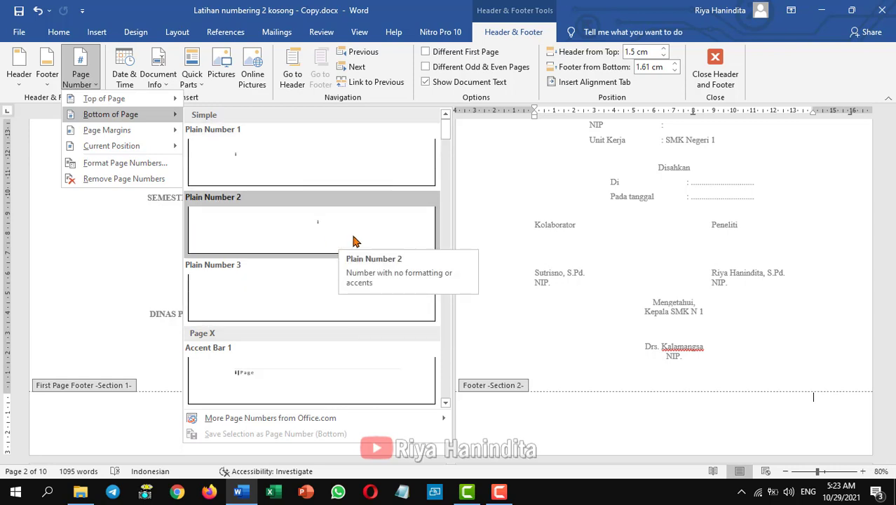
pyautogui.click(314, 238)
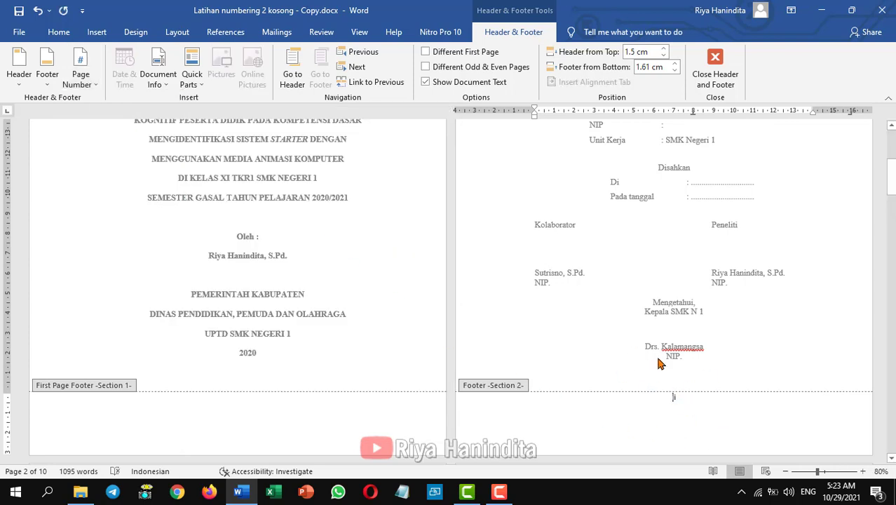
# Check the footer page numbers on the Kata Pengantar, Daftar Isi and BAB I pages
pyautogui.scroll(-2, 628, 325)
pyautogui.scroll(-3, 627, 324)
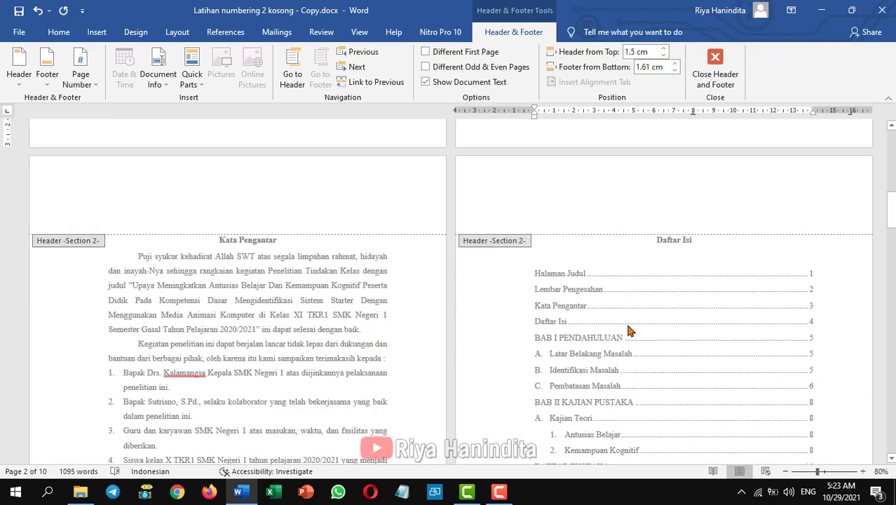
pyautogui.scroll(-2, 337, 259)
pyautogui.scroll(-4, 336, 259)
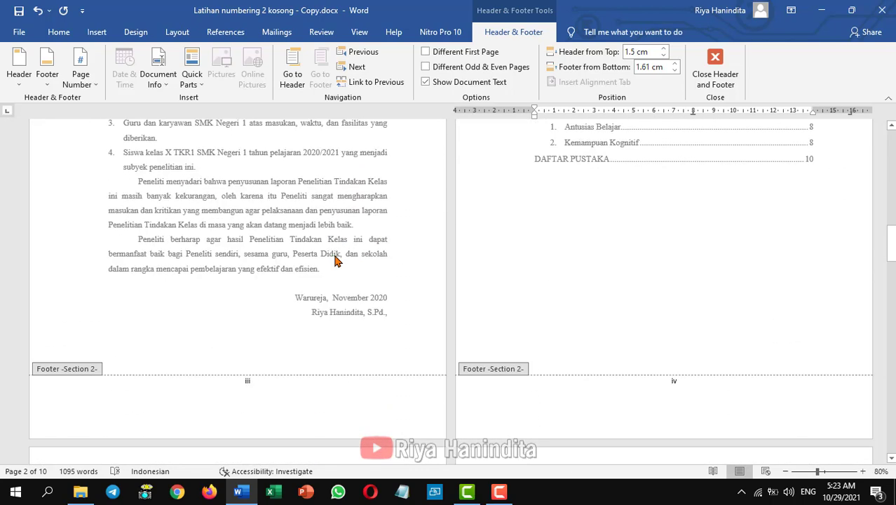
pyautogui.scroll(4, 704, 337)
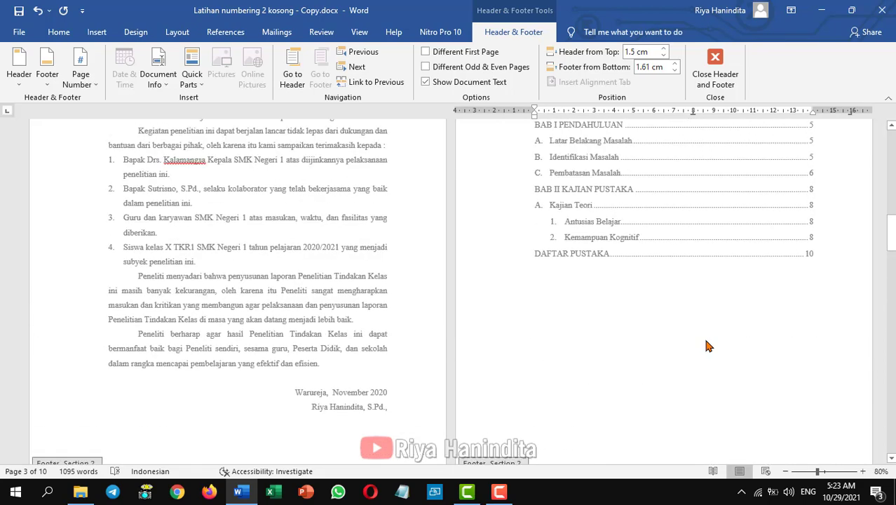
pyautogui.scroll(-4, 707, 345)
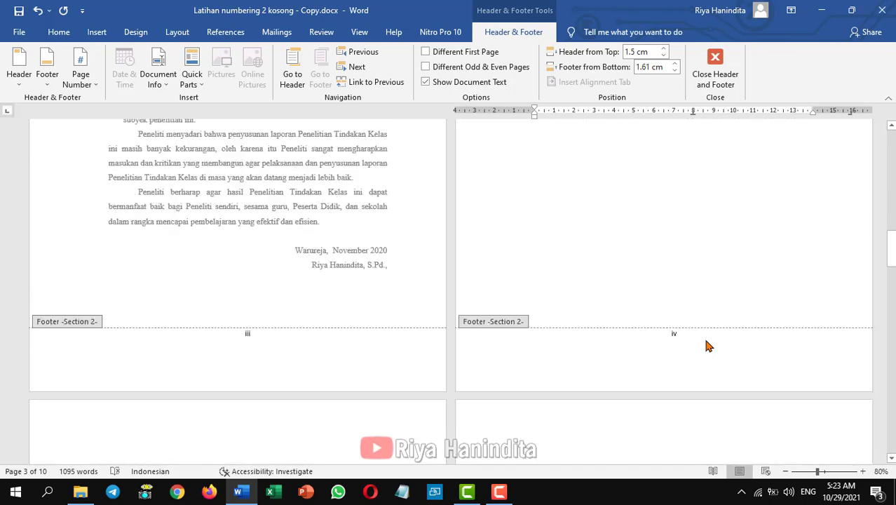
pyautogui.scroll(1, 706, 345)
pyautogui.scroll(-4, 497, 344)
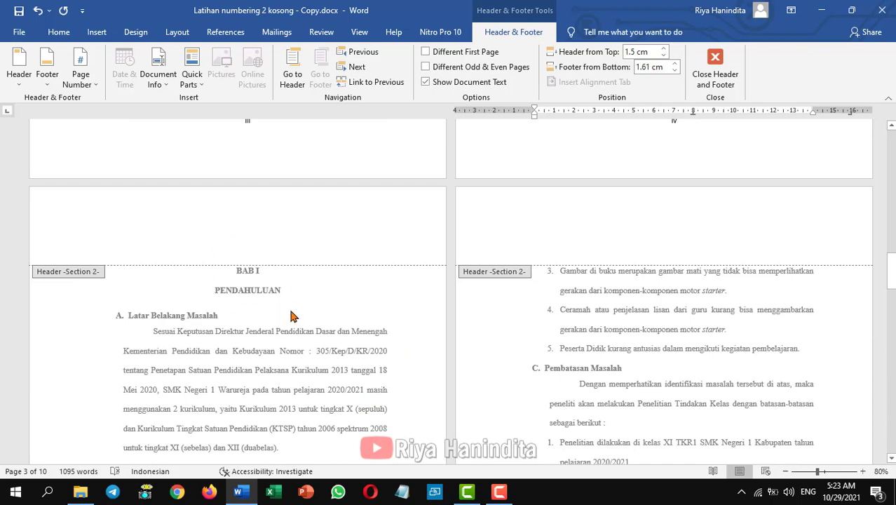
pyautogui.scroll(-4, 292, 313)
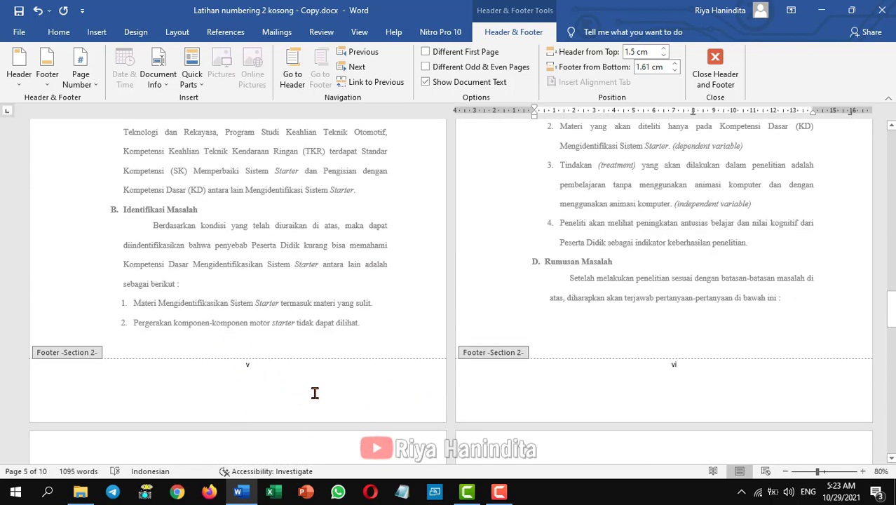
# Leave header and footer editing and insert a Continuous section break directly before the BAB I heading
pyautogui.scroll(5, 314, 390)
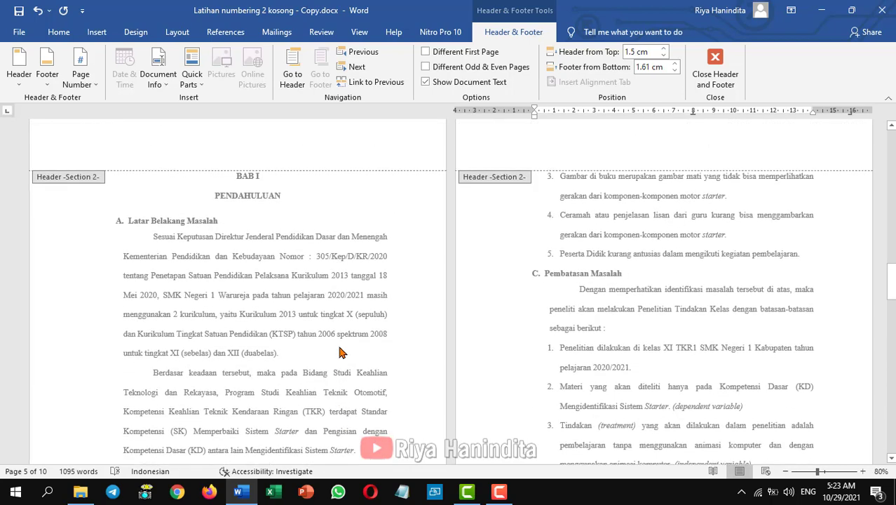
pyautogui.scroll(1, 342, 352)
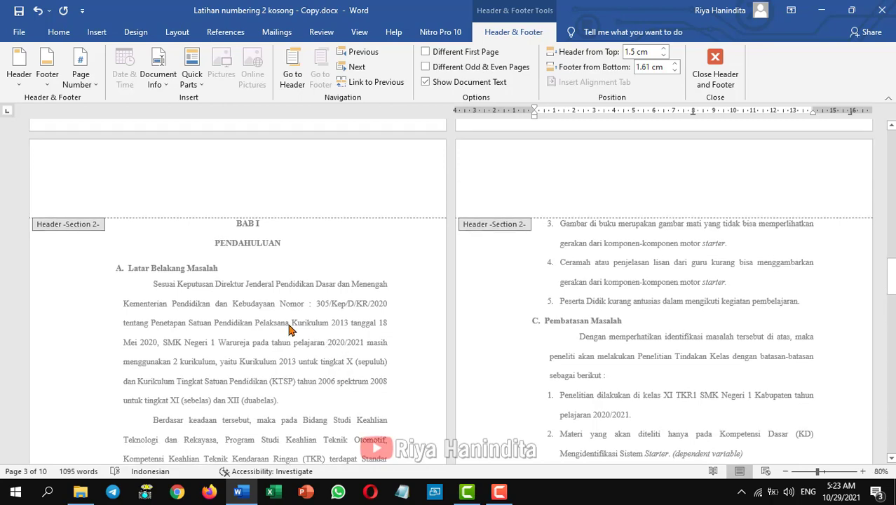
pyautogui.scroll(-5, 224, 224)
pyautogui.doubleClick(225, 224)
pyautogui.scroll(5, 335, 302)
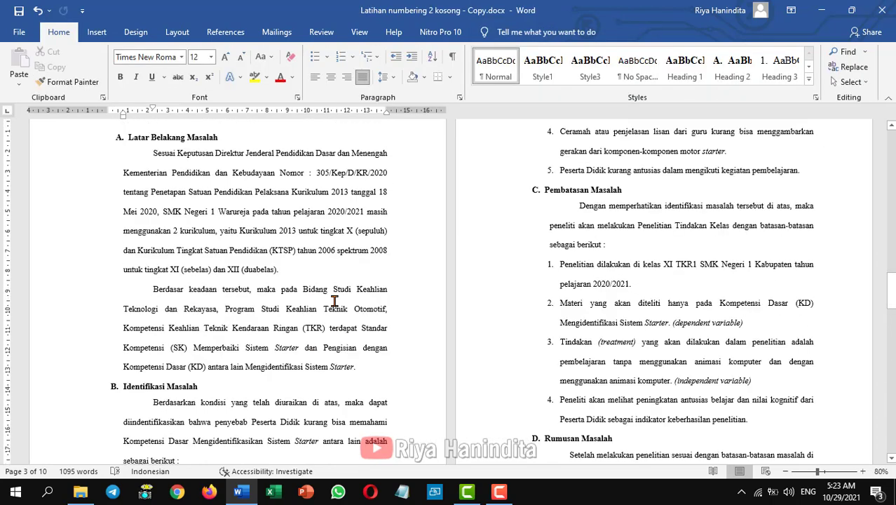
pyautogui.scroll(1, 302, 278)
pyautogui.click(225, 258)
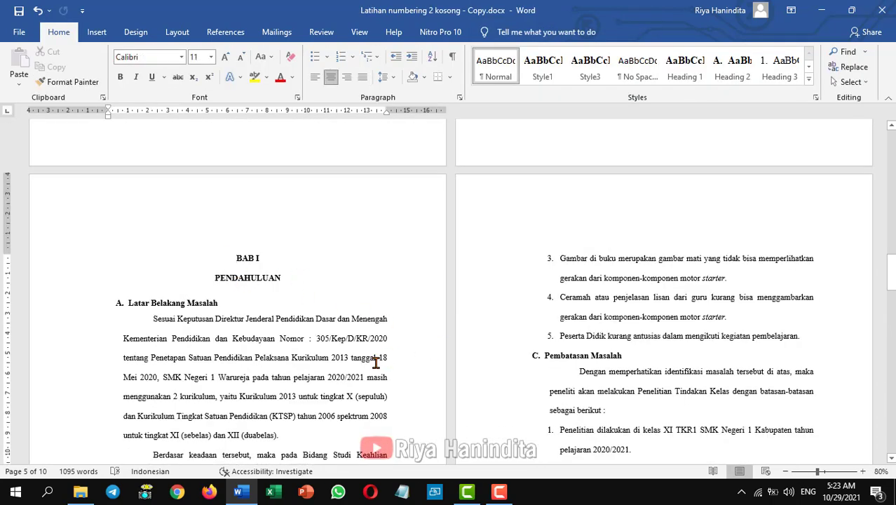
pyautogui.click(179, 35)
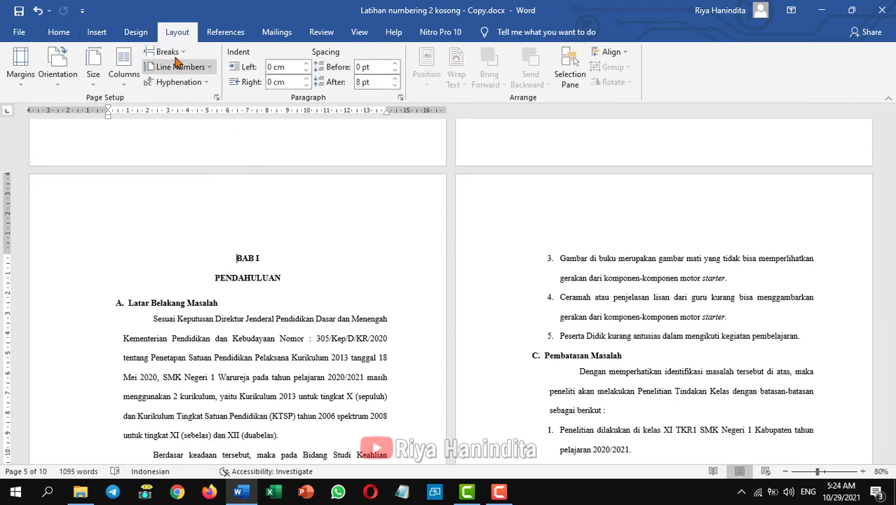
pyautogui.click(168, 52)
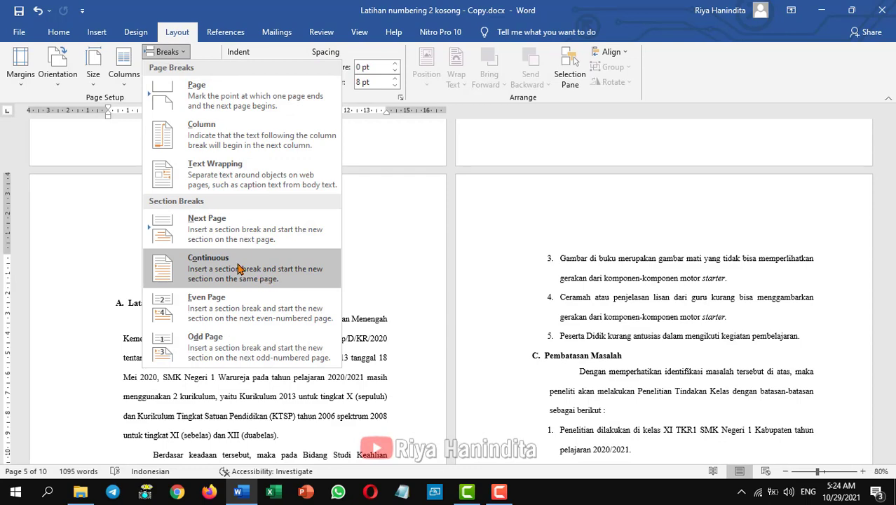
pyautogui.click(258, 270)
# In section 3, turn on Different First Page and unlink both the first-page header and first-page footer from the previous section
pyautogui.doubleClick(247, 199)
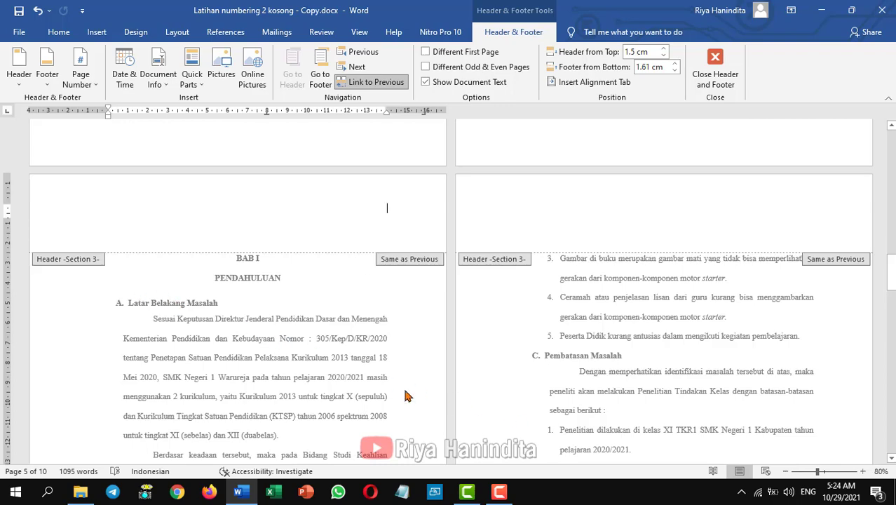
pyautogui.scroll(-10, 379, 353)
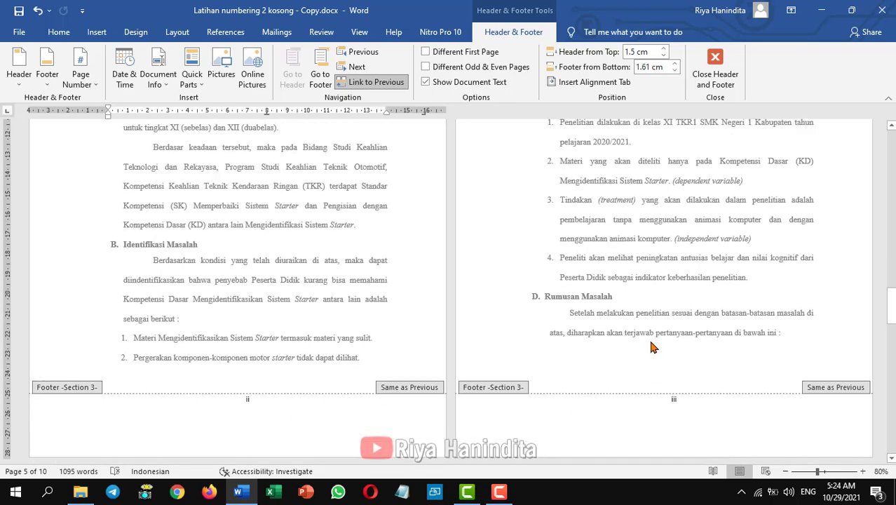
pyautogui.scroll(4, 650, 346)
pyautogui.scroll(1, 651, 346)
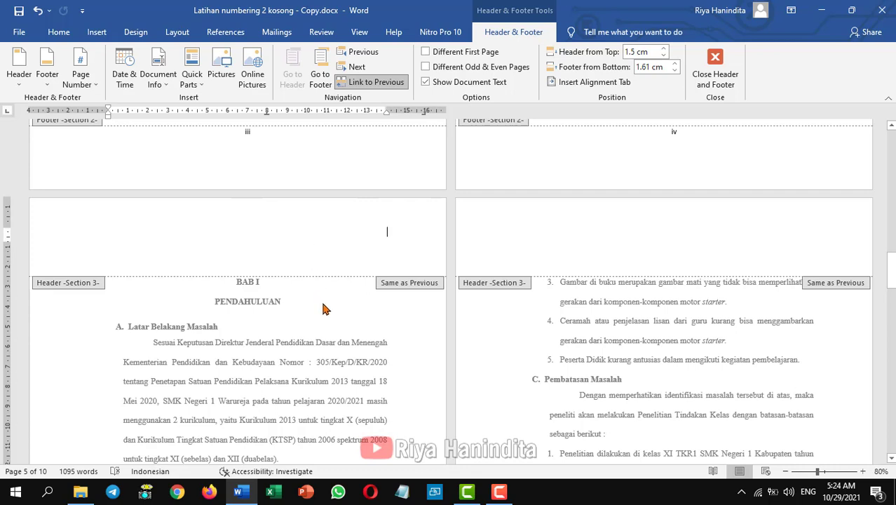
pyautogui.click(428, 53)
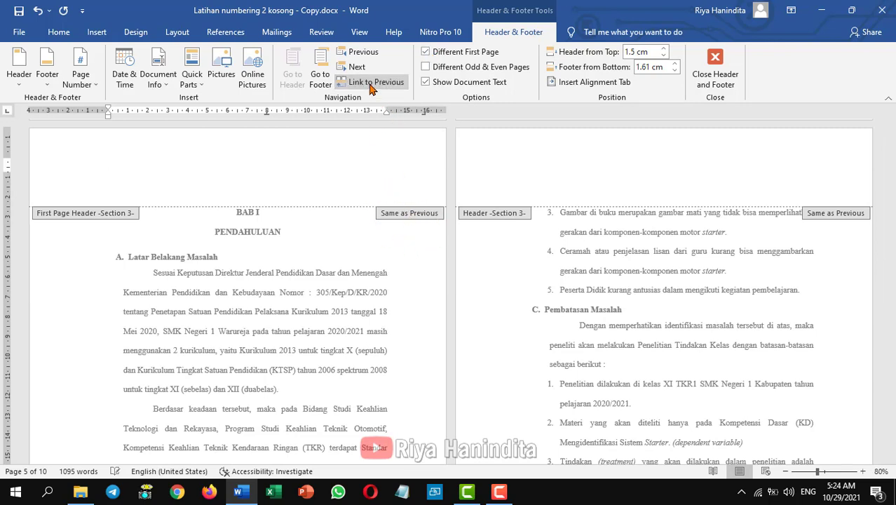
pyautogui.click(320, 78)
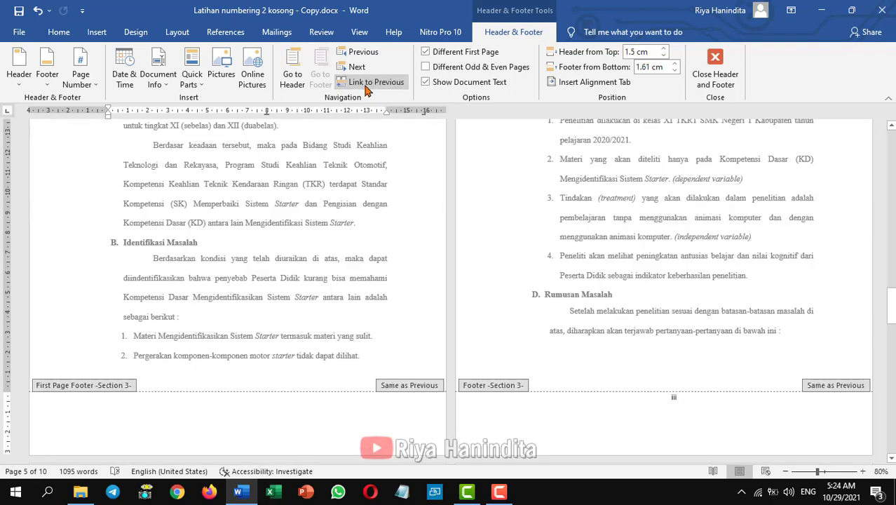
pyautogui.click(366, 86)
pyautogui.scroll(3, 609, 393)
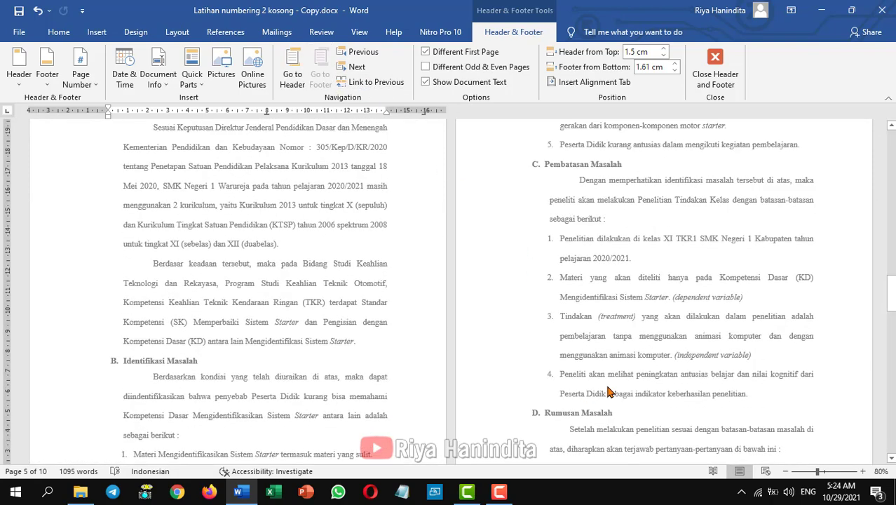
pyautogui.scroll(4, 608, 393)
pyautogui.scroll(-2, 413, 375)
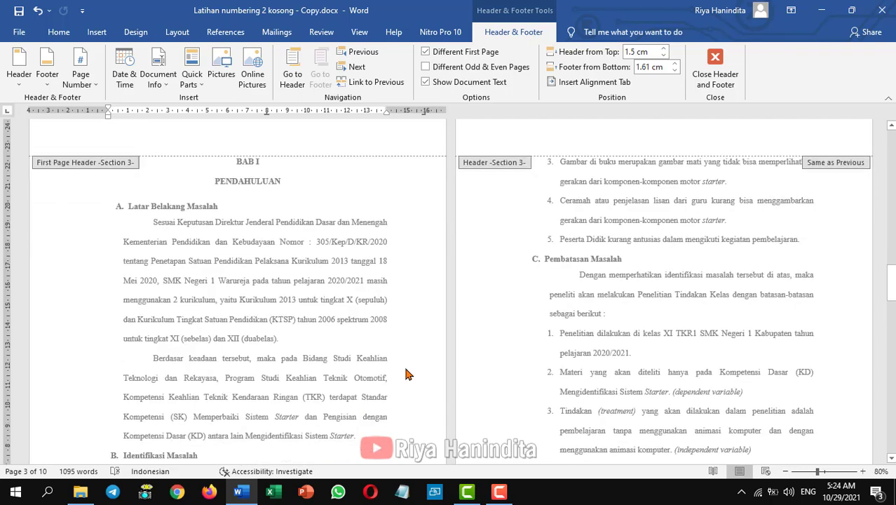
# Format section 3's page numbers as 1, 2, 3, … and start them at 1
pyautogui.scroll(-7, 360, 357)
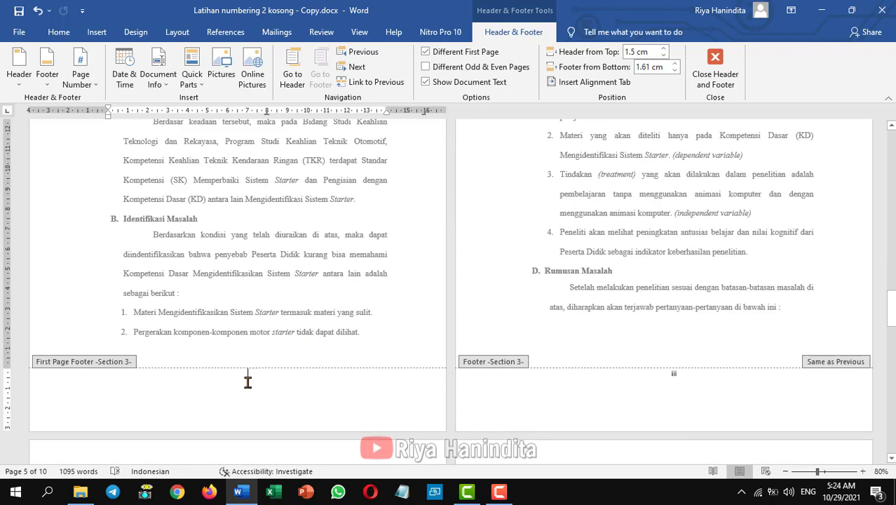
pyautogui.click(87, 88)
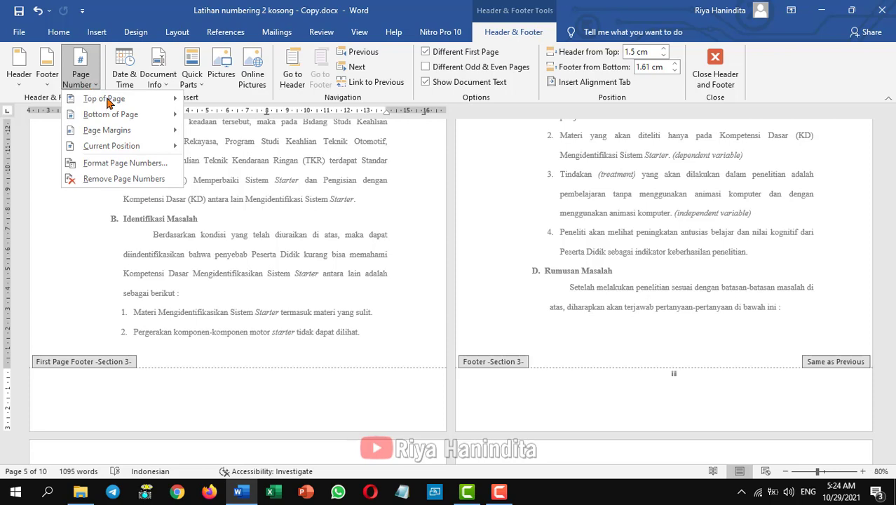
pyautogui.click(116, 162)
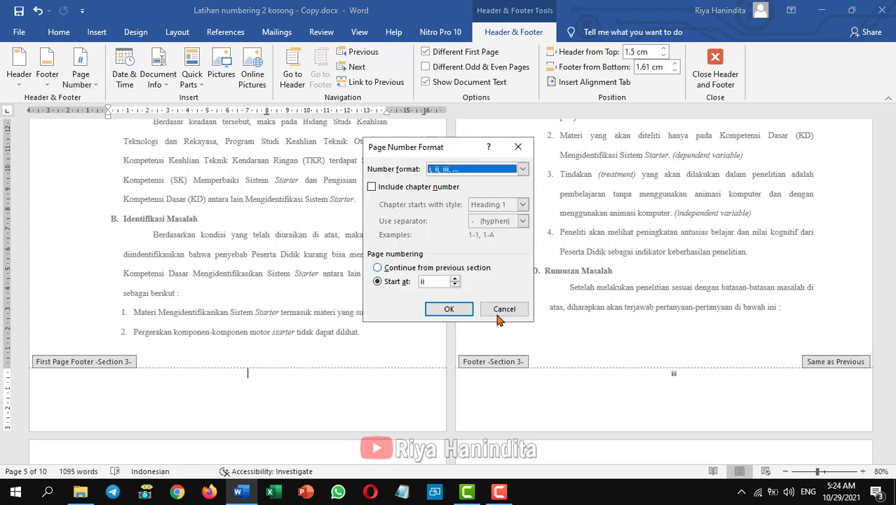
pyautogui.click(522, 170)
pyautogui.click(455, 183)
pyautogui.click(454, 284)
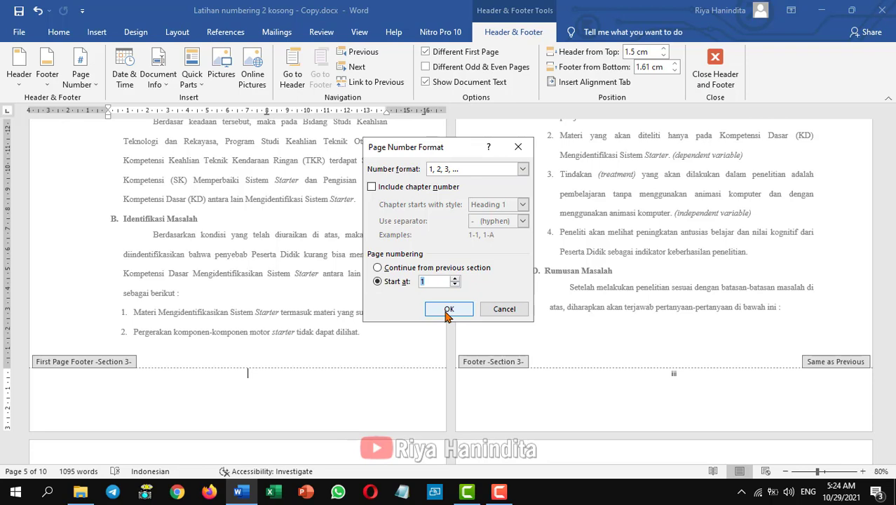
pyautogui.click(449, 310)
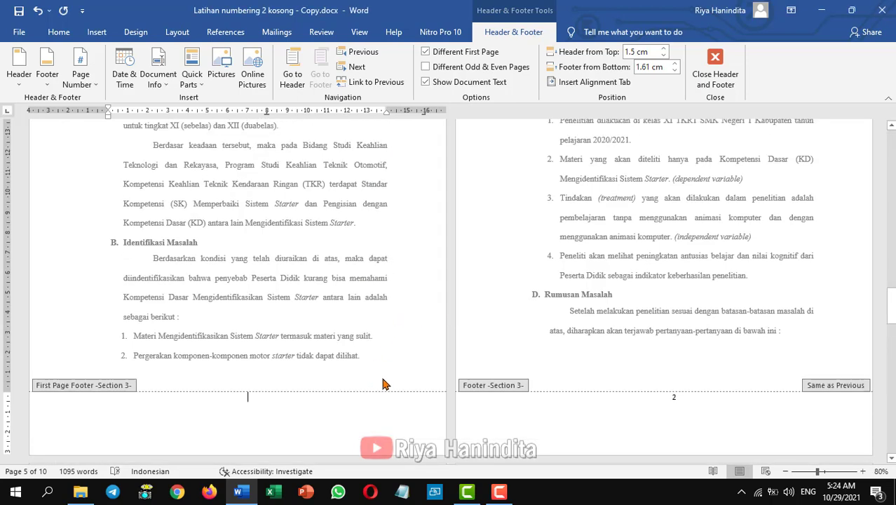
# Insert a centred Plain Number 2 page number at the bottom of the BAB I first page in section 3
pyautogui.scroll(5, 383, 384)
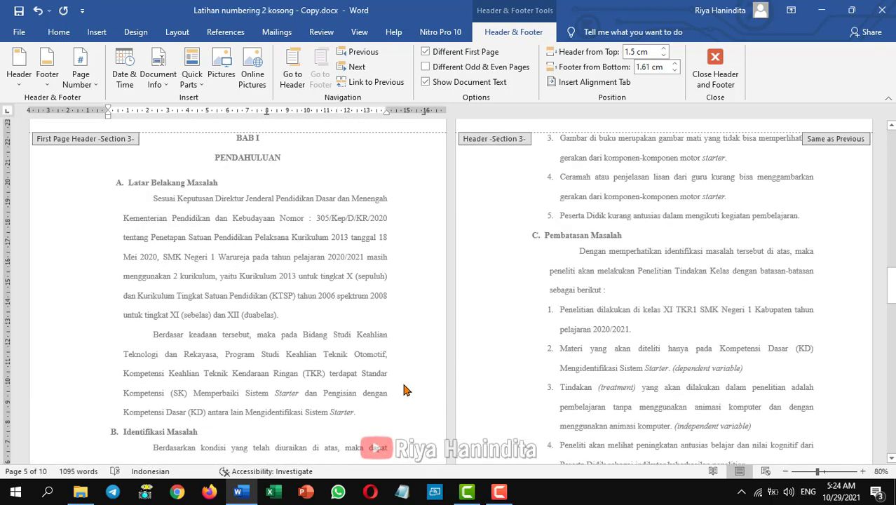
pyautogui.click(81, 78)
pyautogui.moveTo(127, 118)
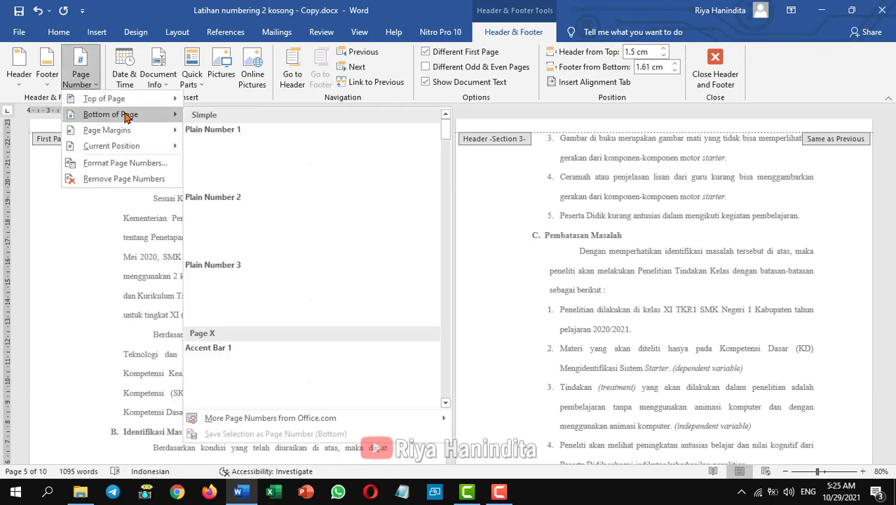
pyautogui.click(304, 234)
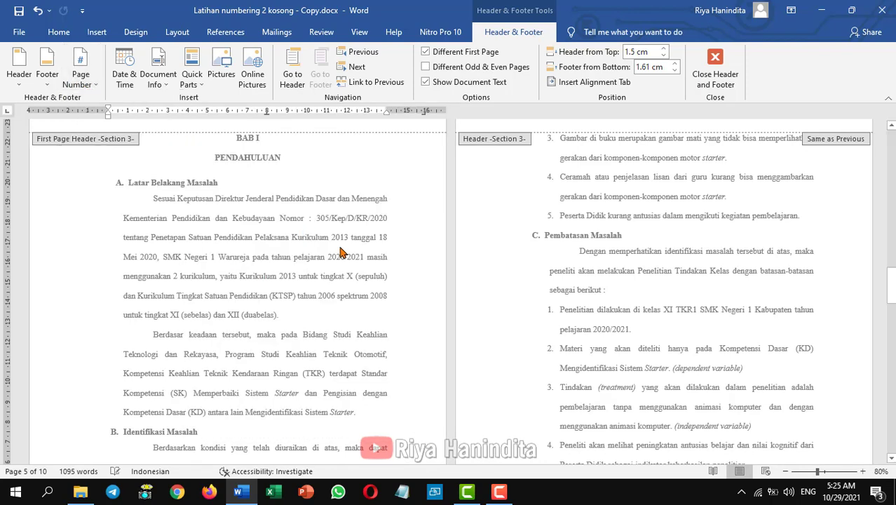
pyautogui.scroll(-5, 385, 310)
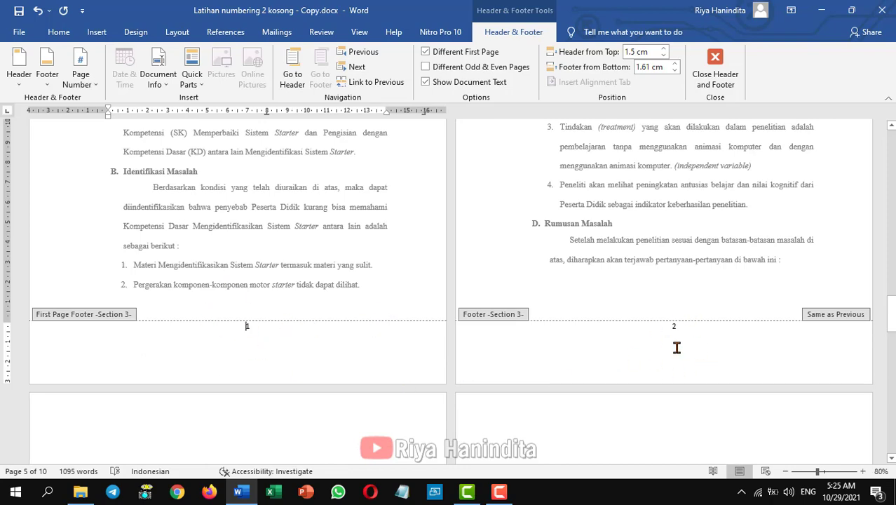
pyautogui.scroll(5, 730, 372)
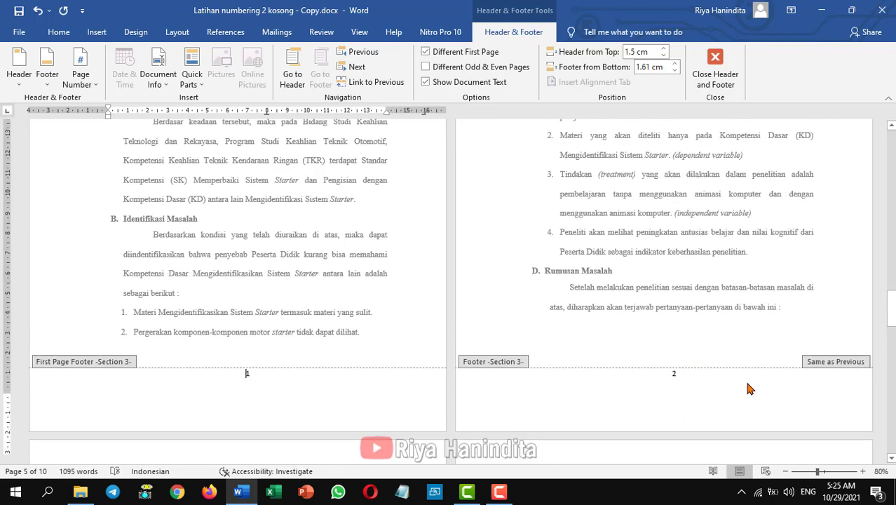
pyautogui.scroll(2, 800, 200)
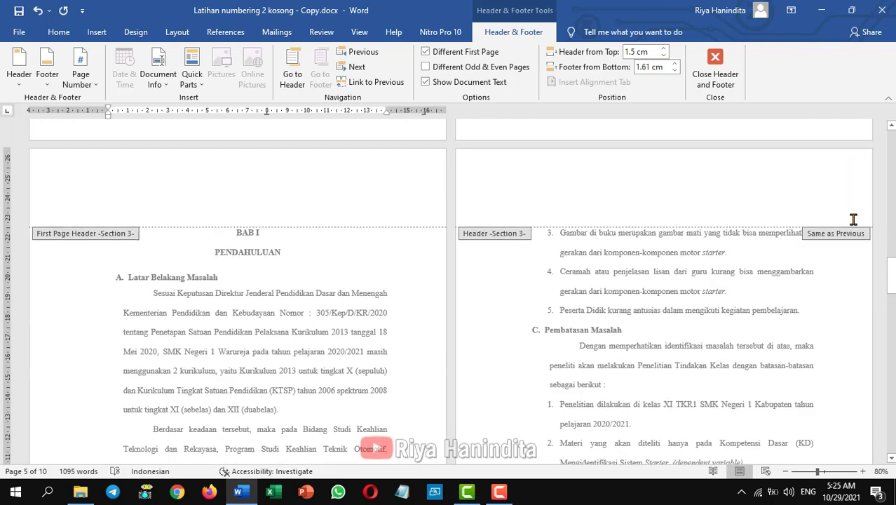
# Delete the page number from the regular footer on the second page of section 3
pyautogui.scroll(-8, 698, 351)
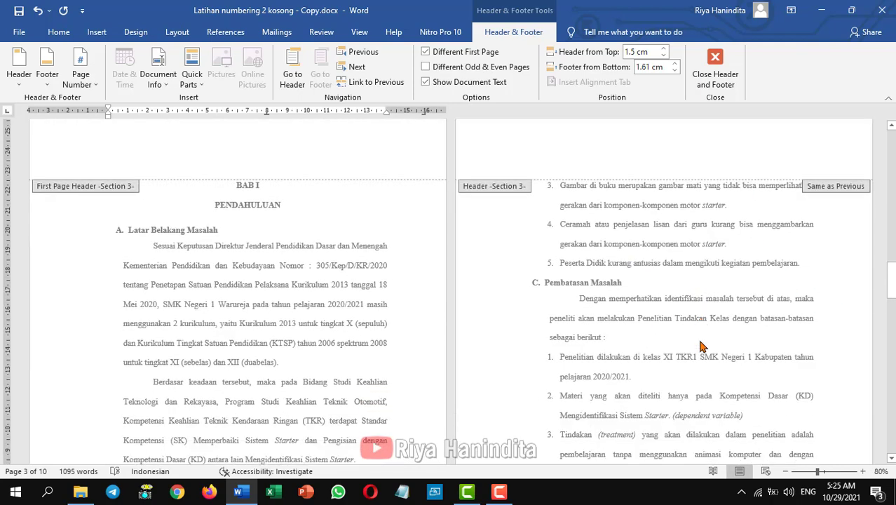
pyautogui.click(696, 353)
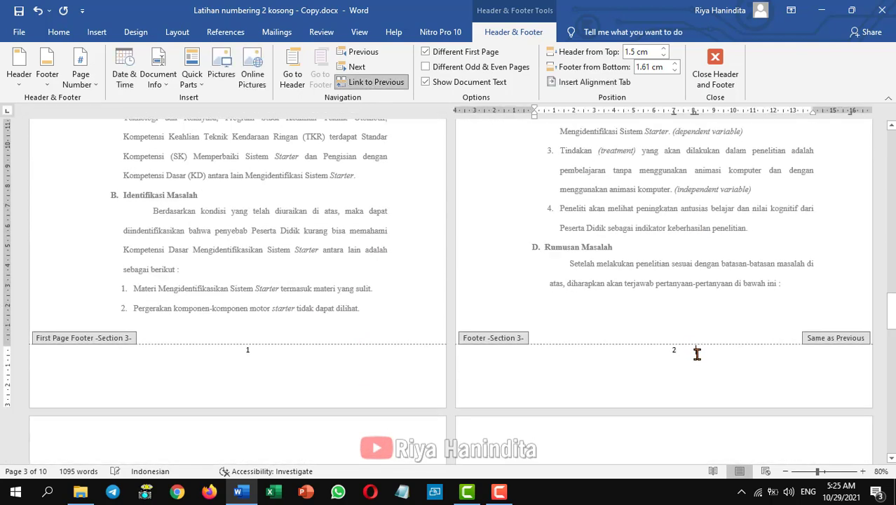
pyautogui.press('BackSpace')
pyautogui.press('BackSpace')
pyautogui.press('BackSpace')
# Unlink section 3's regular header and footer from the previous section, working from its second page
pyautogui.scroll(10, 703, 348)
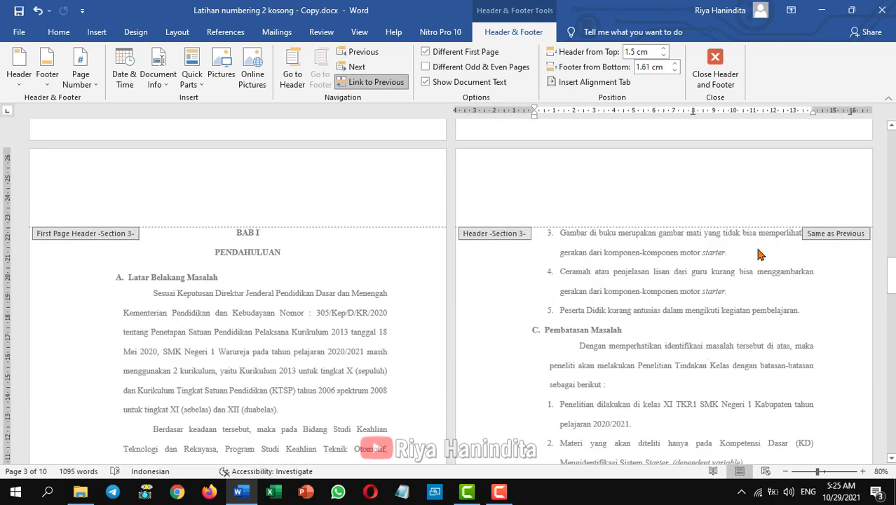
pyautogui.click(655, 201)
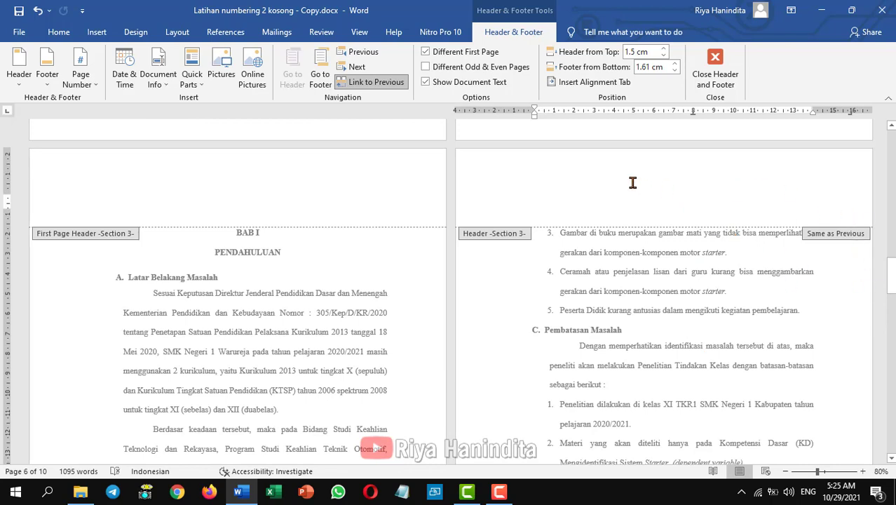
pyautogui.click(370, 82)
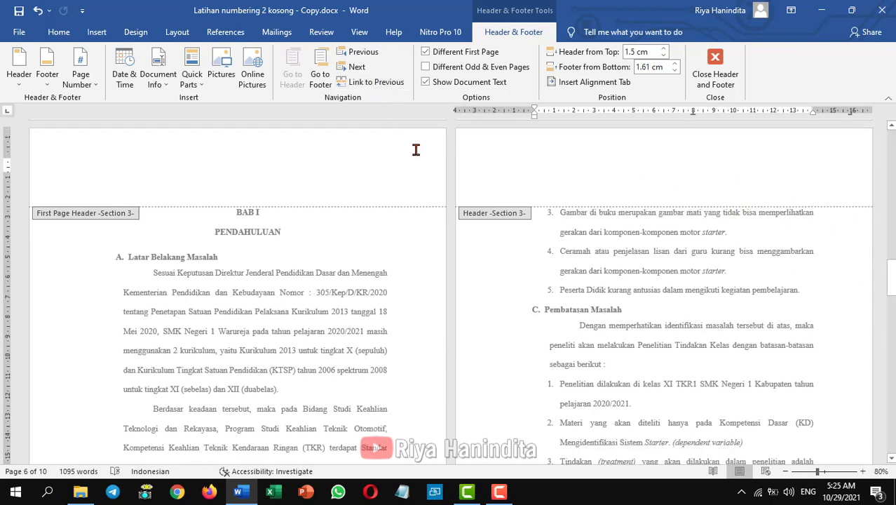
pyautogui.click(321, 77)
pyautogui.scroll(4, 725, 337)
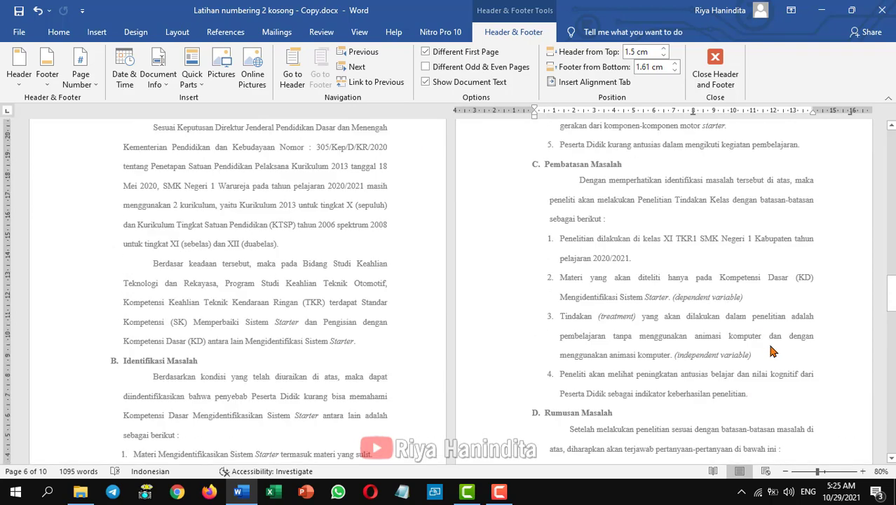
# Insert a right-aligned Plain Number 3 page number at the top of the page in section 3's regular header
pyautogui.click(750, 170)
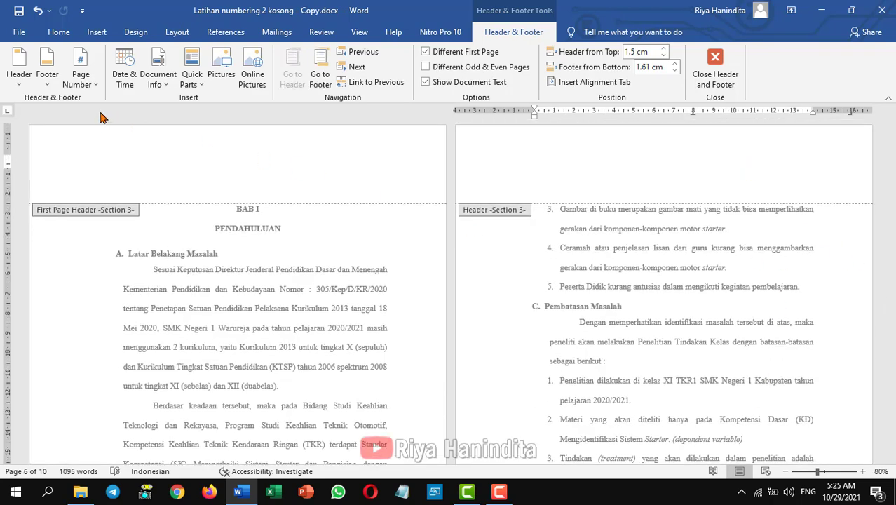
pyautogui.click(89, 90)
pyautogui.click(121, 163)
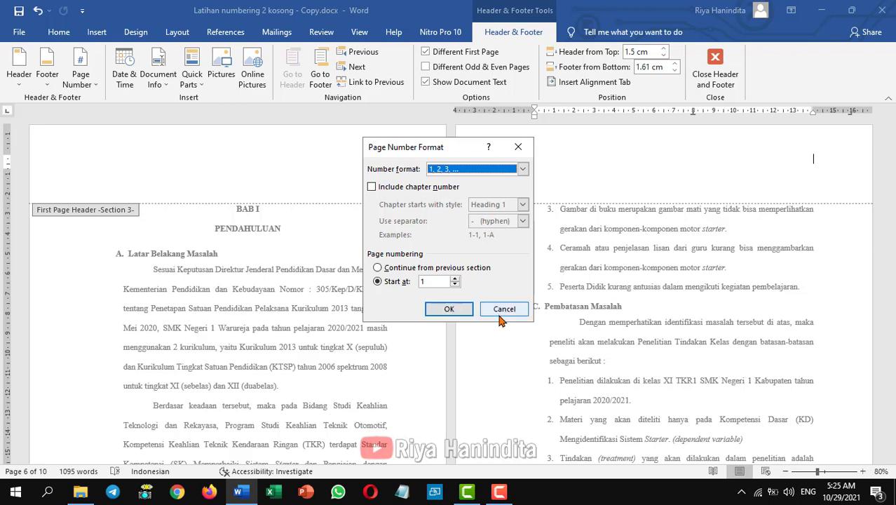
pyautogui.click(500, 310)
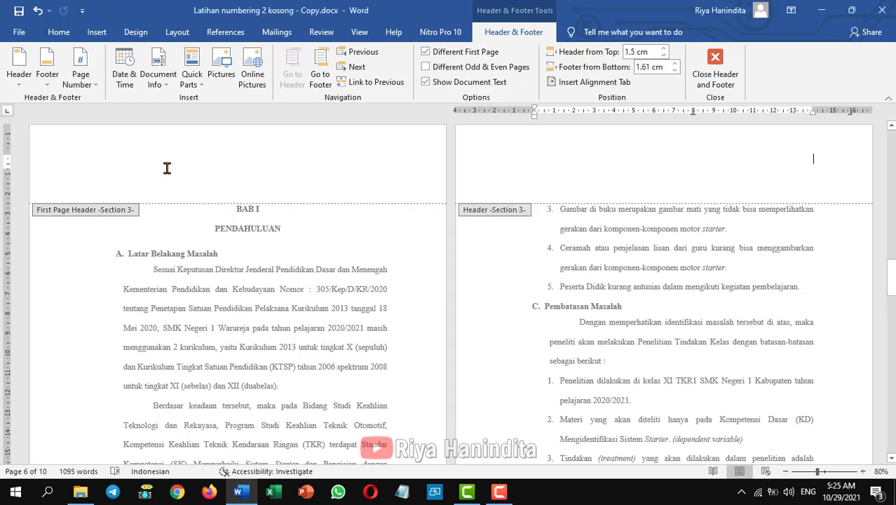
pyautogui.click(90, 89)
pyautogui.moveTo(95, 99)
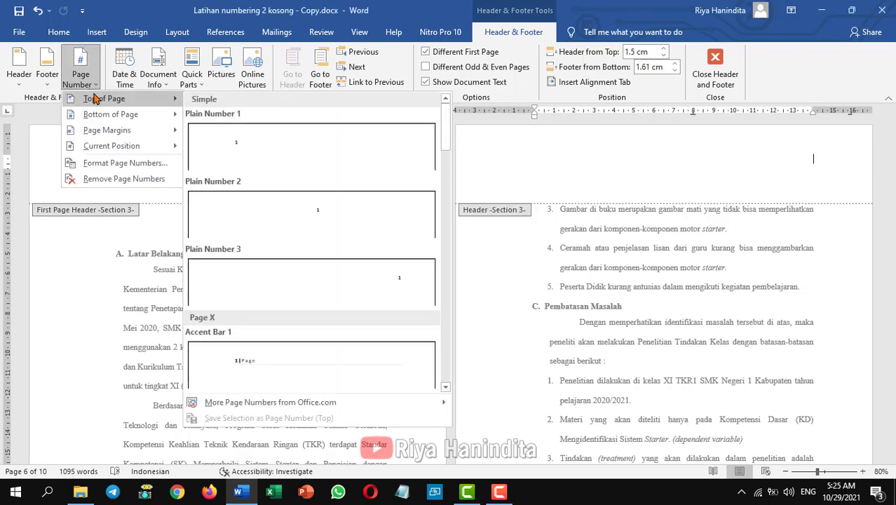
pyautogui.click(379, 284)
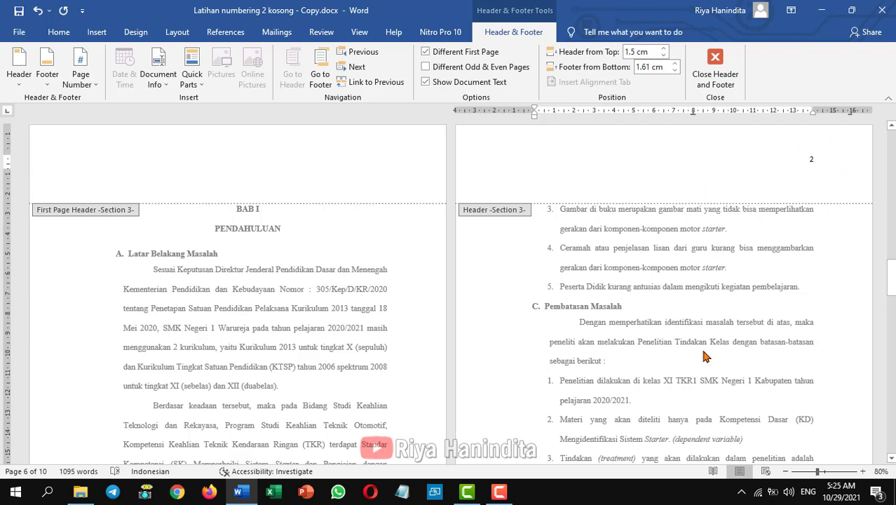
# Leave header editing and insert a Continuous section break before the BAB II heading
pyautogui.scroll(-5, 705, 357)
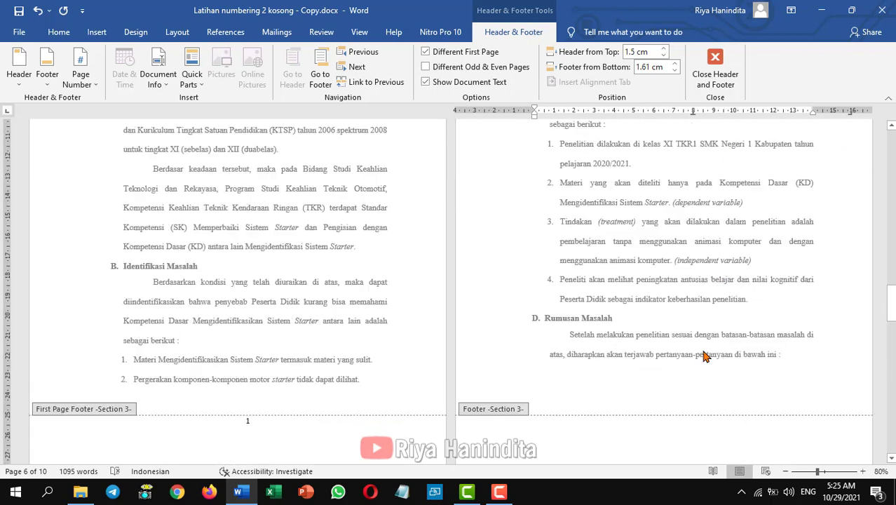
pyautogui.scroll(-4, 705, 355)
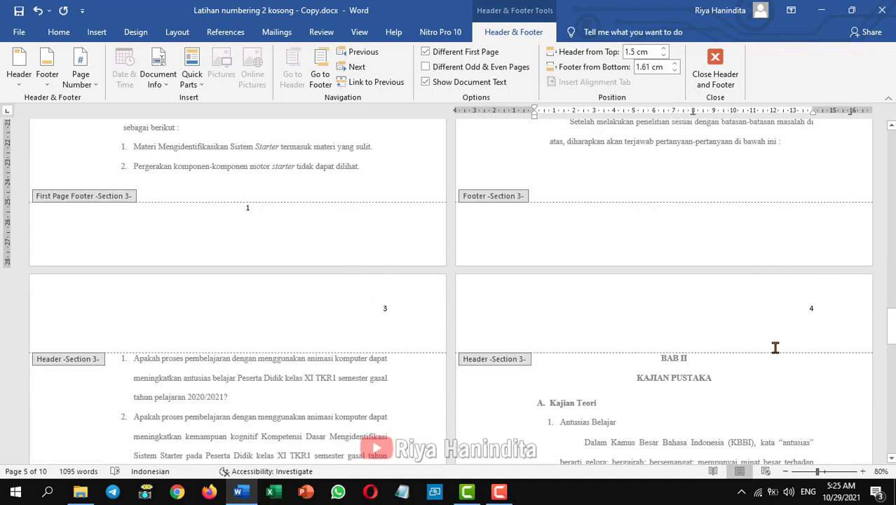
pyautogui.scroll(-2, 749, 366)
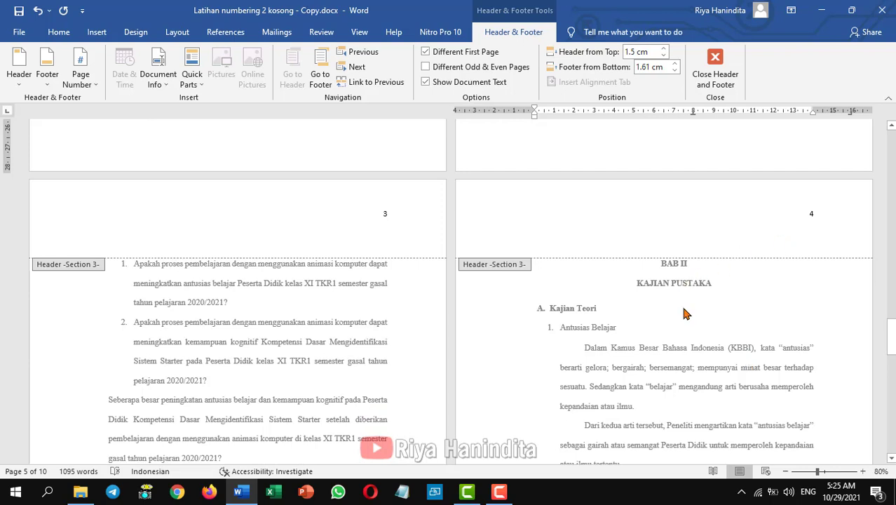
pyautogui.scroll(-1, 685, 315)
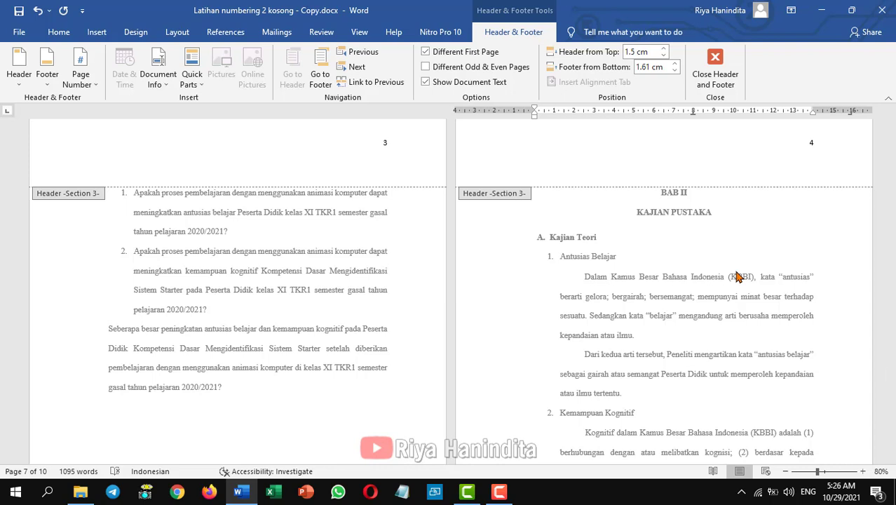
pyautogui.doubleClick(634, 213)
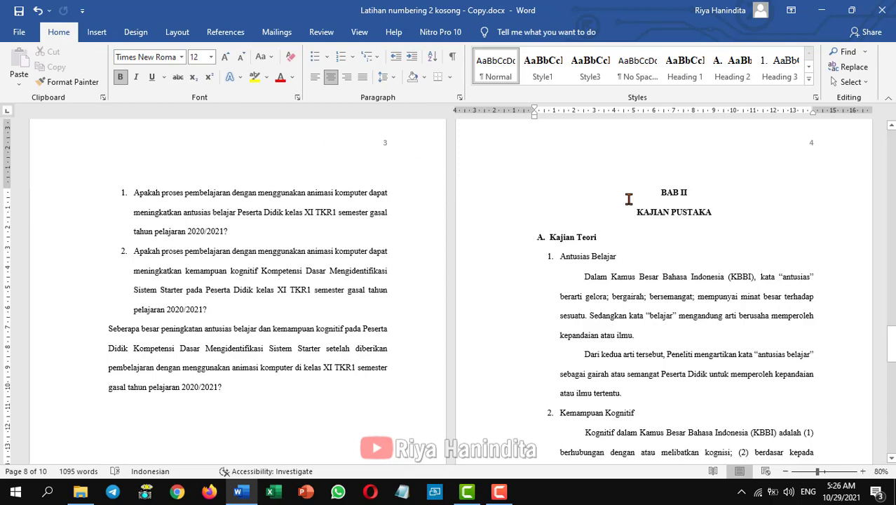
pyautogui.click(178, 31)
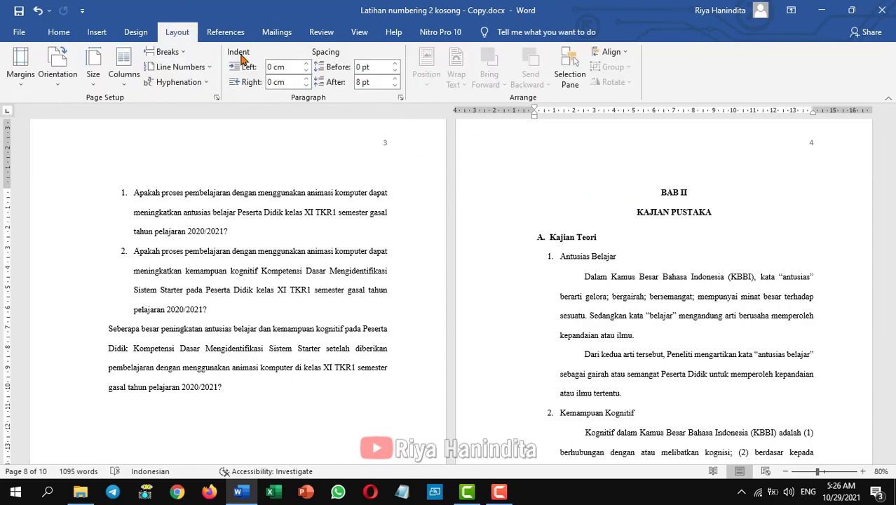
pyautogui.click(167, 52)
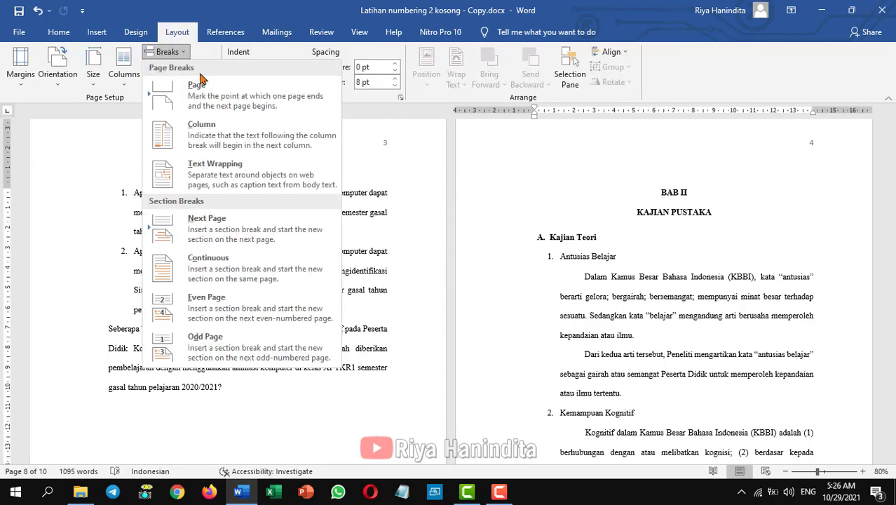
pyautogui.click(225, 270)
# Set the page numbering of the BAB II section to start at 4, working from its first-page footer
pyautogui.scroll(2, 694, 333)
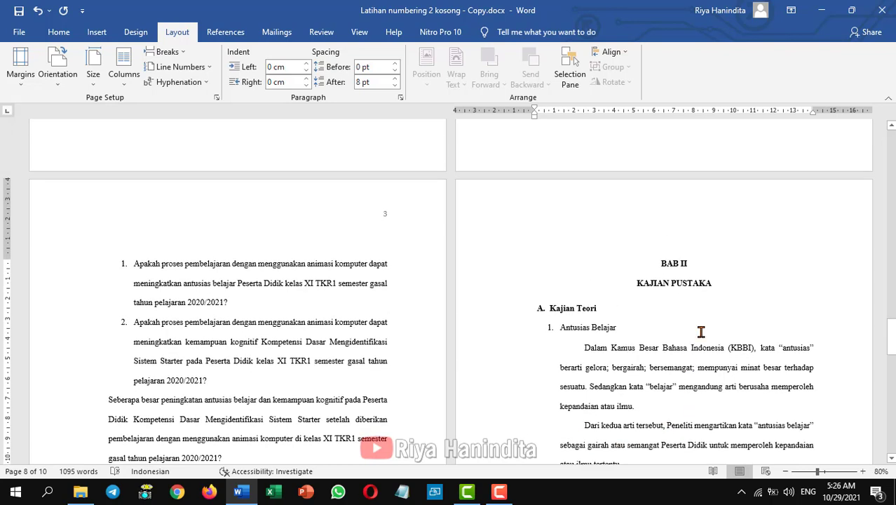
pyautogui.doubleClick(649, 223)
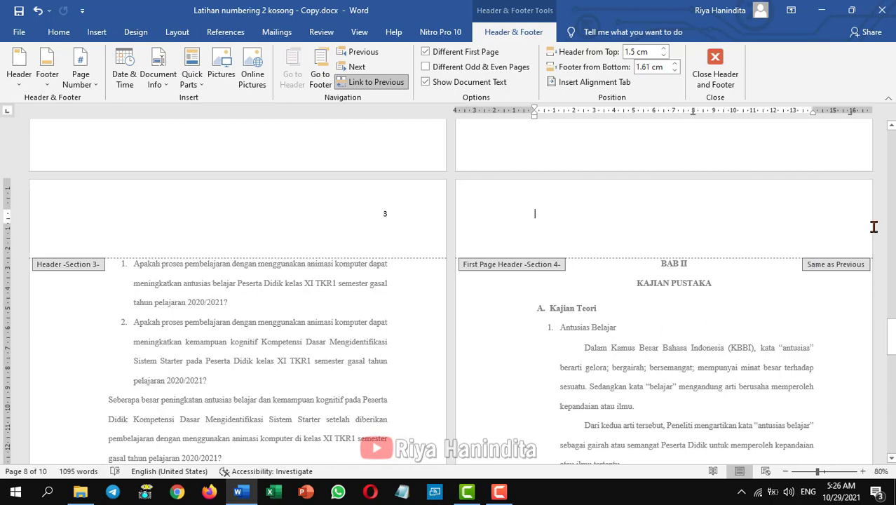
pyautogui.scroll(-6, 684, 280)
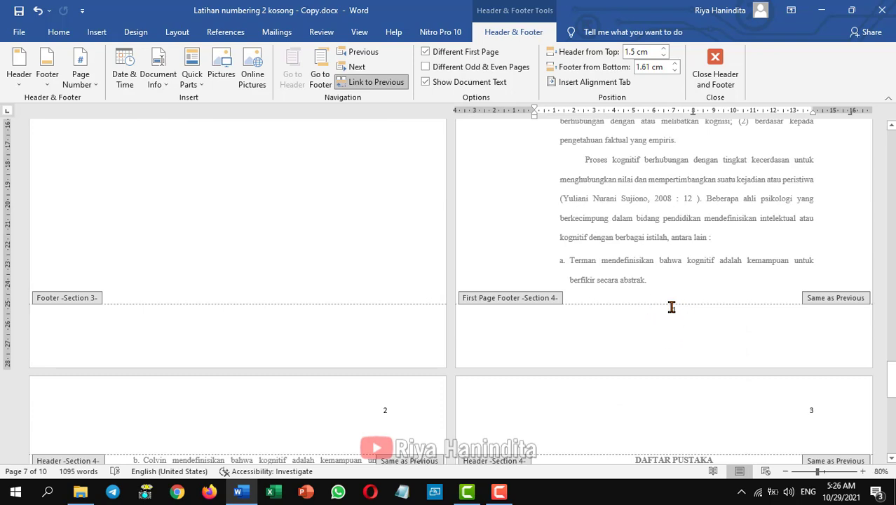
pyautogui.click(686, 317)
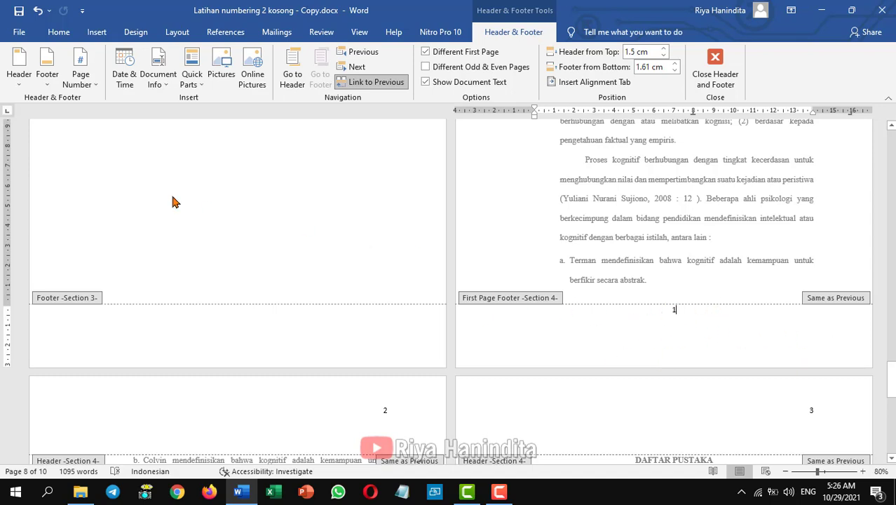
pyautogui.click(92, 84)
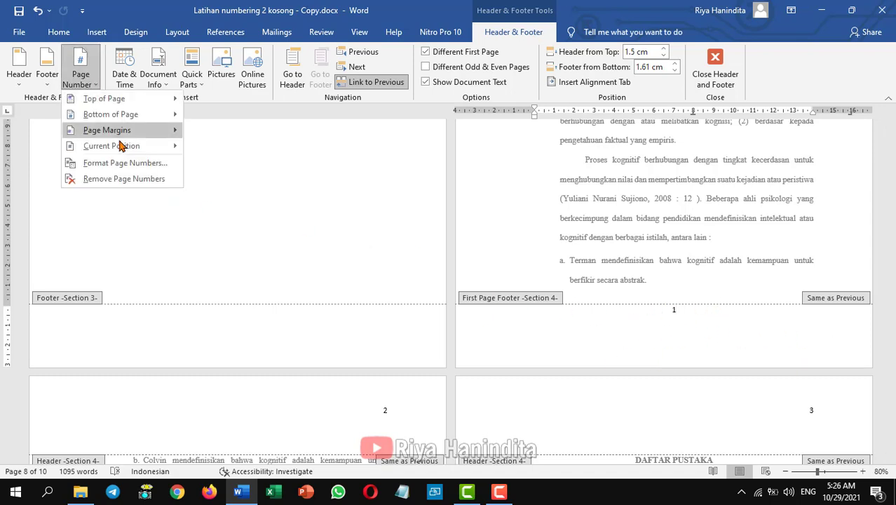
pyautogui.click(125, 163)
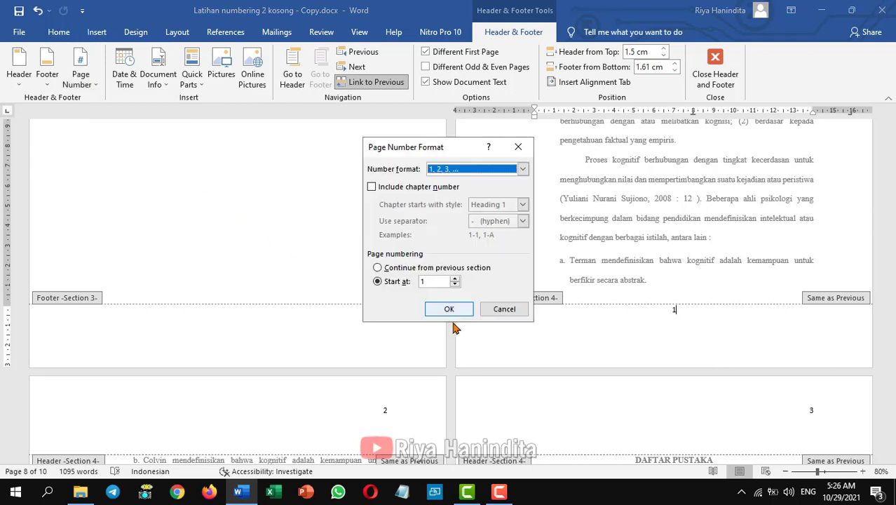
pyautogui.click(454, 279)
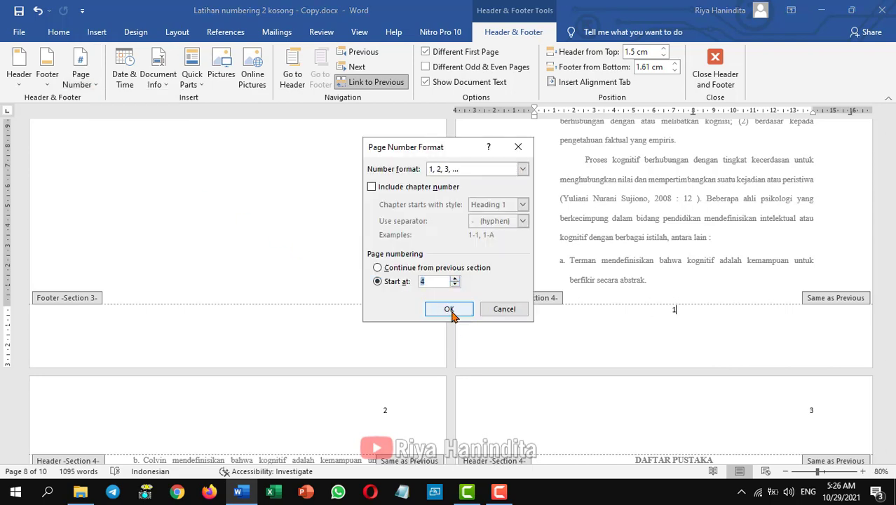
pyautogui.click(449, 309)
# Leave footer editing and insert a Continuous section break before the DAFTAR PUSTAKA heading
pyautogui.scroll(-4, 716, 417)
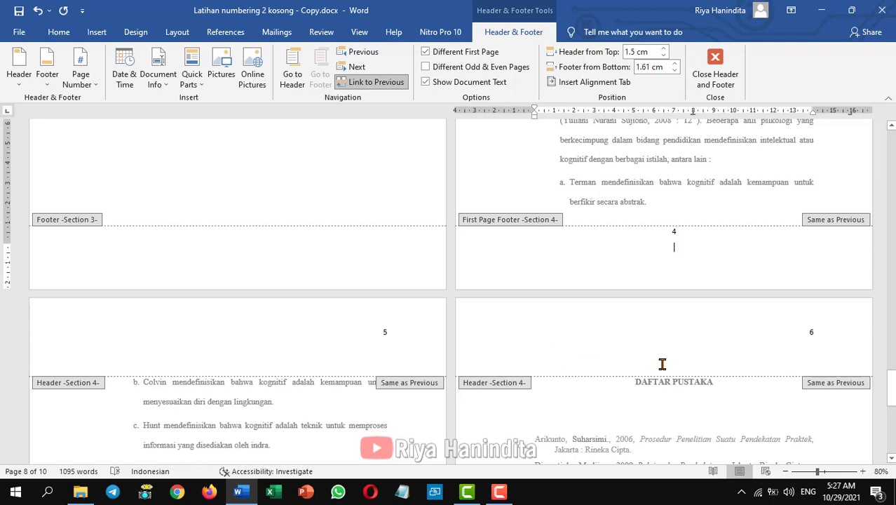
pyautogui.scroll(-2, 662, 364)
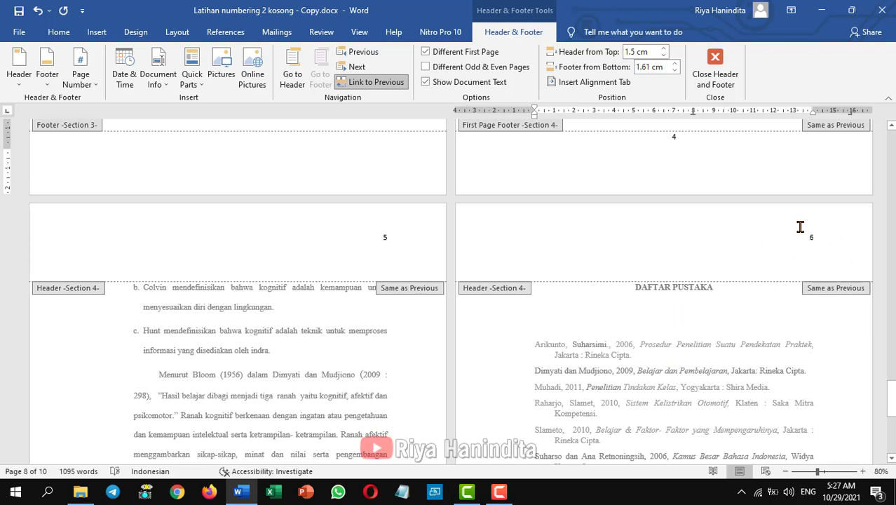
pyautogui.scroll(-4, 717, 321)
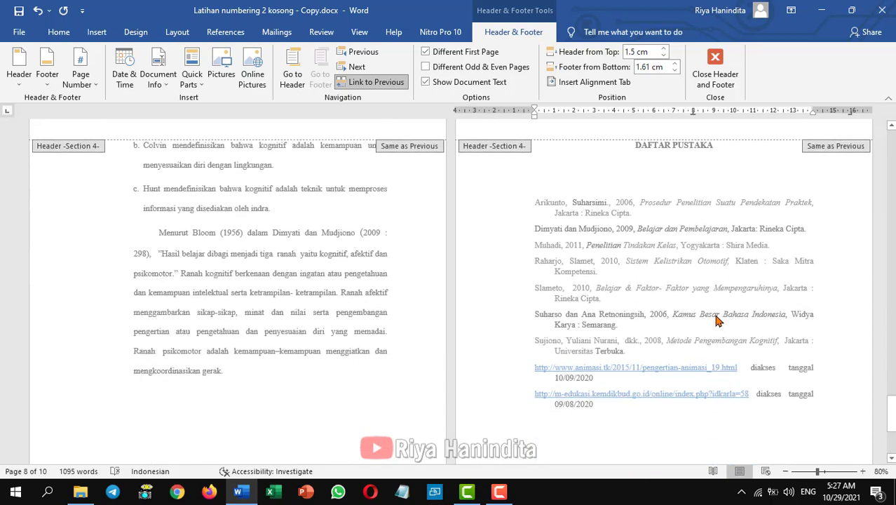
pyautogui.scroll(2, 717, 321)
pyautogui.scroll(2, 717, 321)
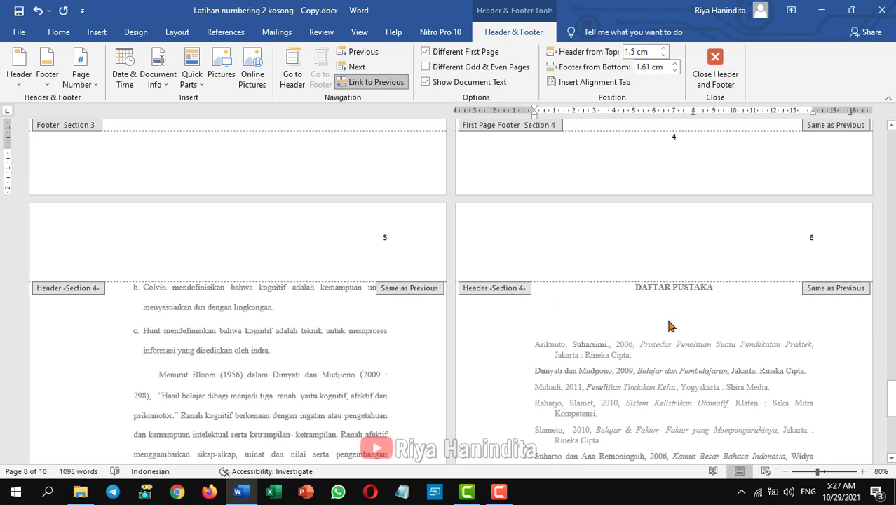
pyautogui.doubleClick(633, 289)
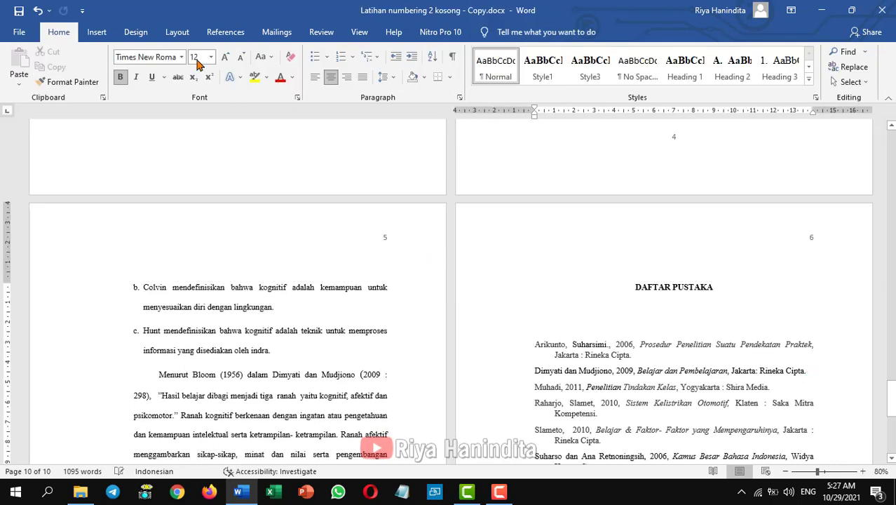
pyautogui.click(177, 32)
pyautogui.click(180, 55)
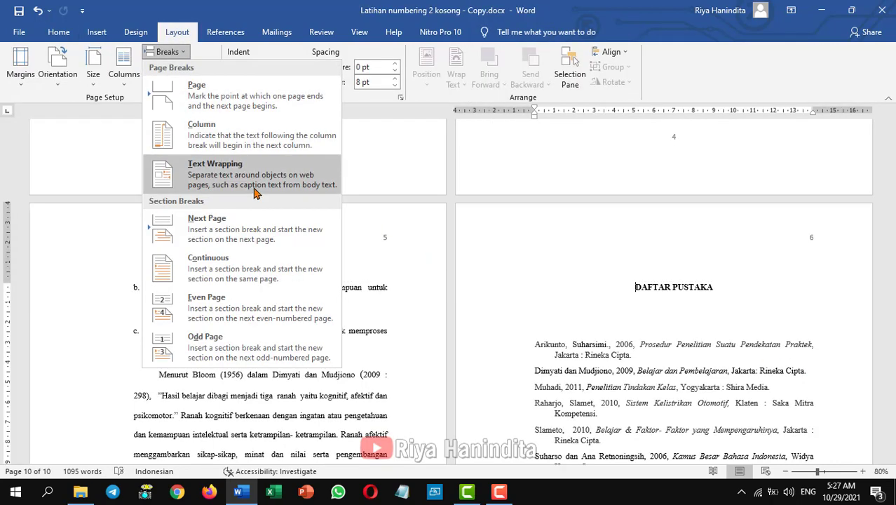
pyautogui.click(249, 269)
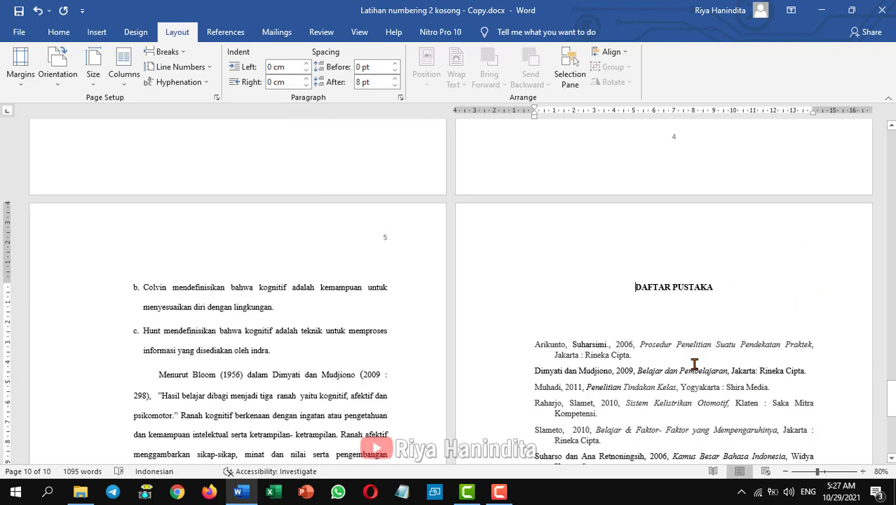
# Set the page numbering of the DAFTAR PUSTAKA section to start at 6, working from its first-page footer
pyautogui.scroll(-5, 694, 364)
pyautogui.scroll(-1, 694, 364)
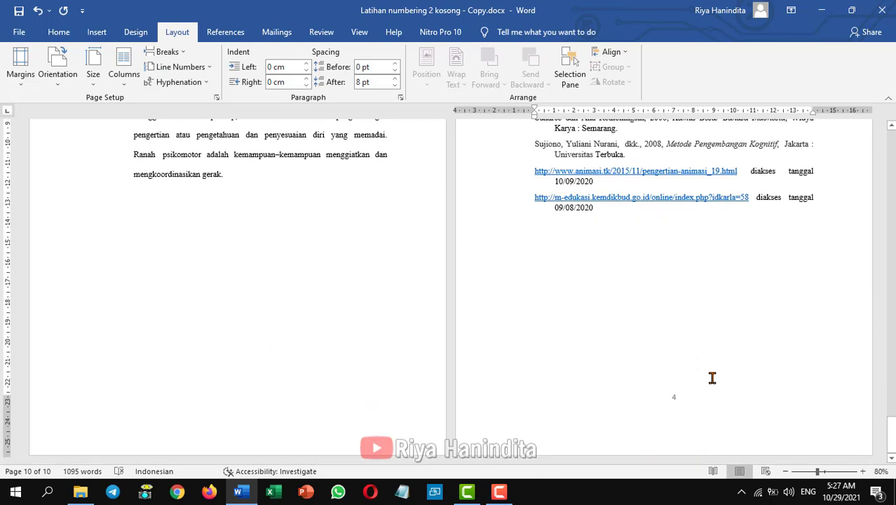
pyautogui.doubleClick(682, 401)
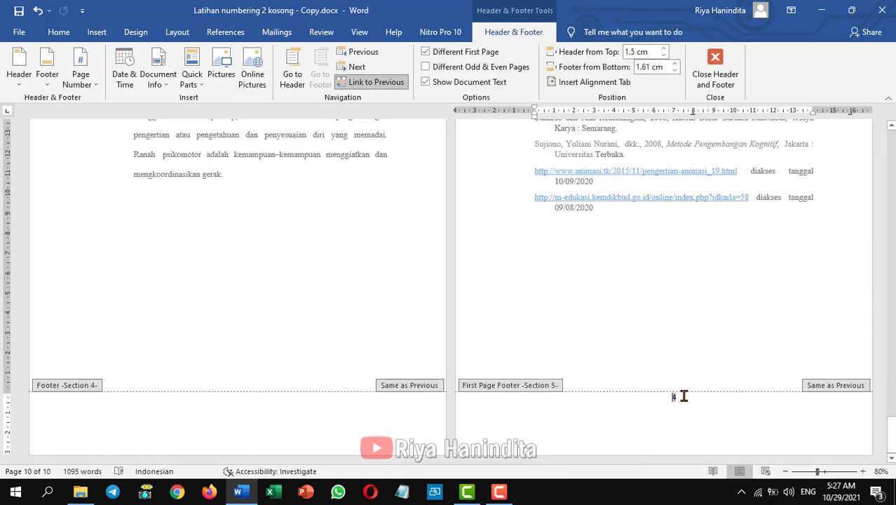
pyautogui.doubleClick(679, 397)
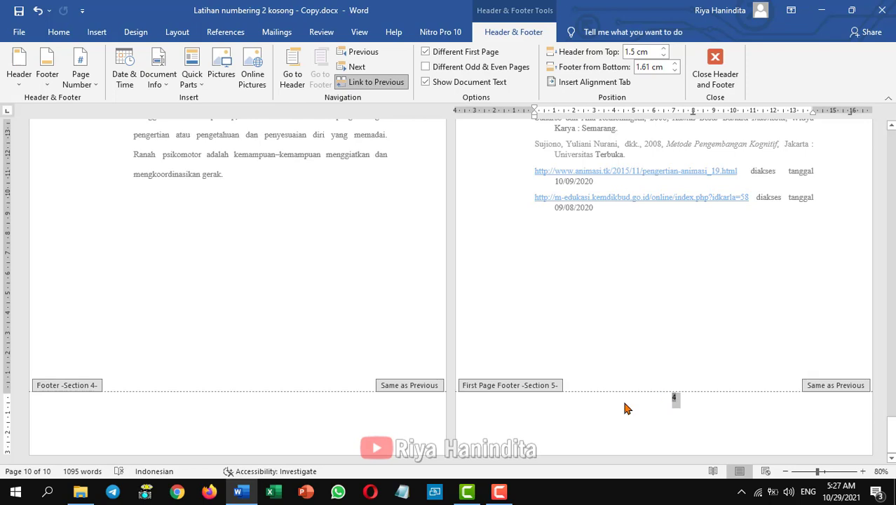
pyautogui.click(88, 84)
pyautogui.click(135, 164)
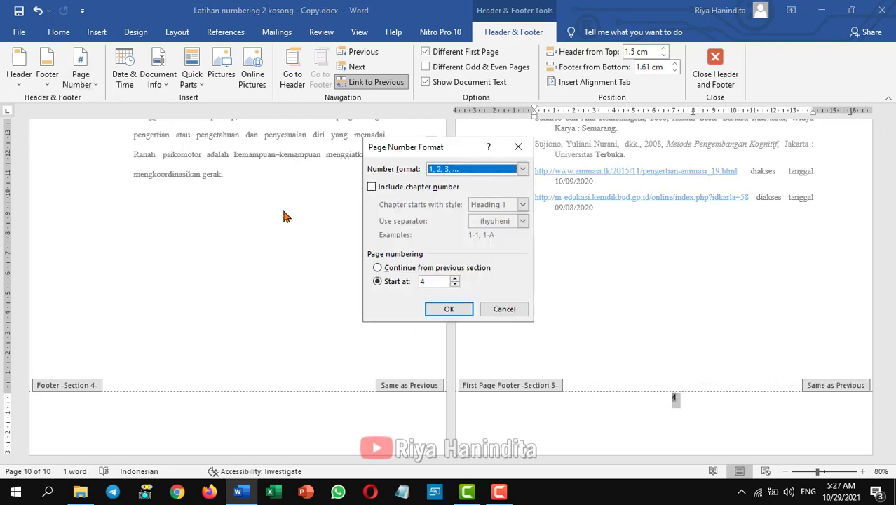
pyautogui.click(455, 278)
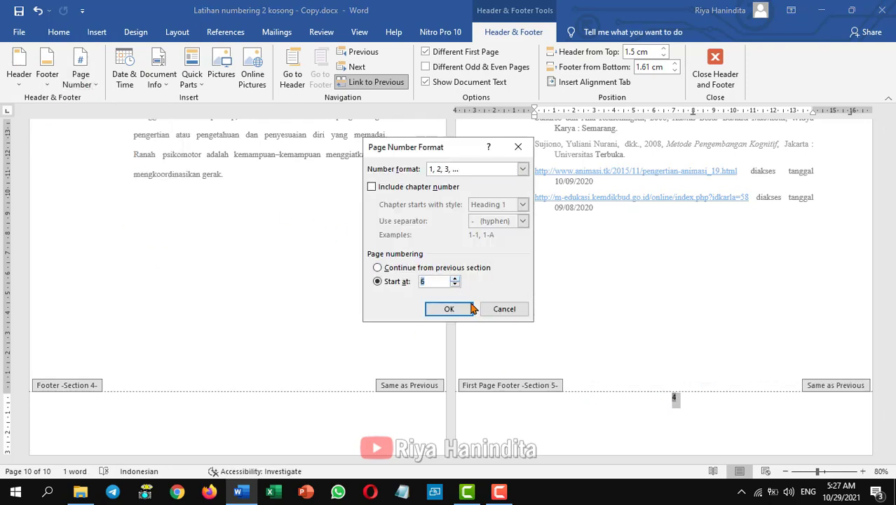
pyautogui.click(449, 309)
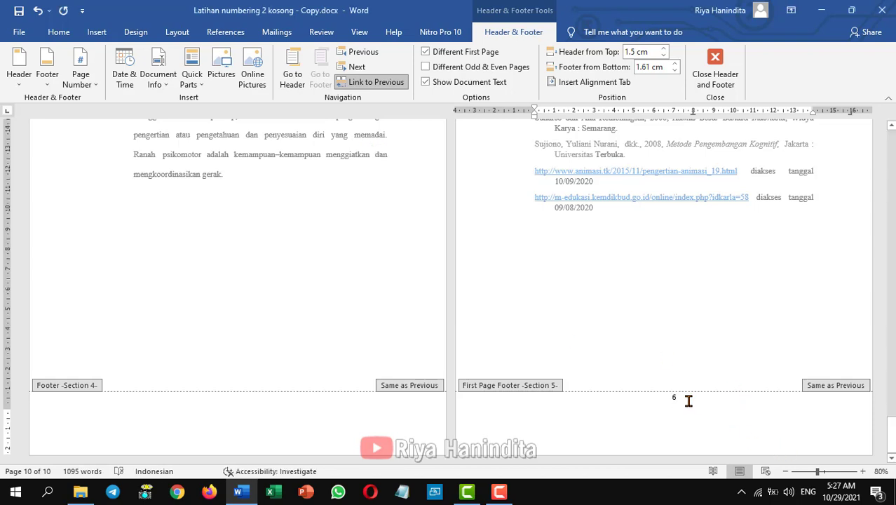
# Format the footer page number on the DAFTAR PUSTAKA page as Times New Roman, size 12, and return to the body text
pyautogui.moveTo(672, 398); pyautogui.dragTo(680, 411)
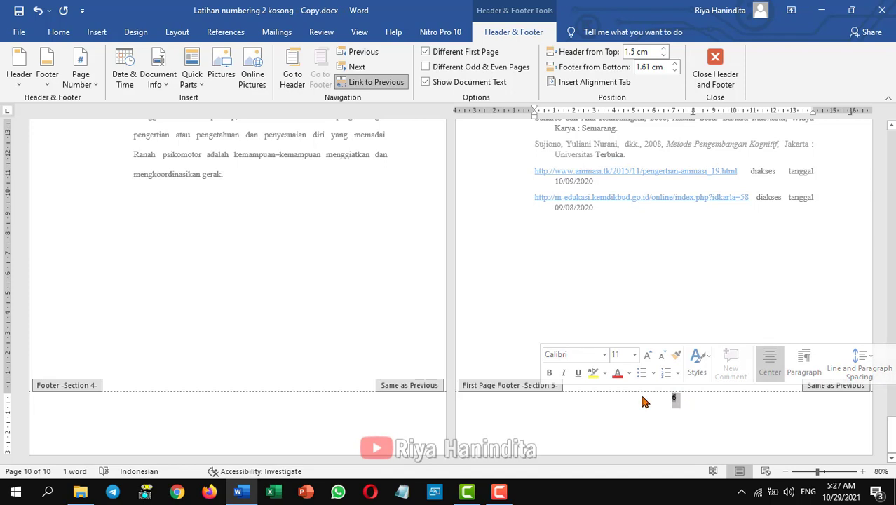
pyautogui.click(605, 357)
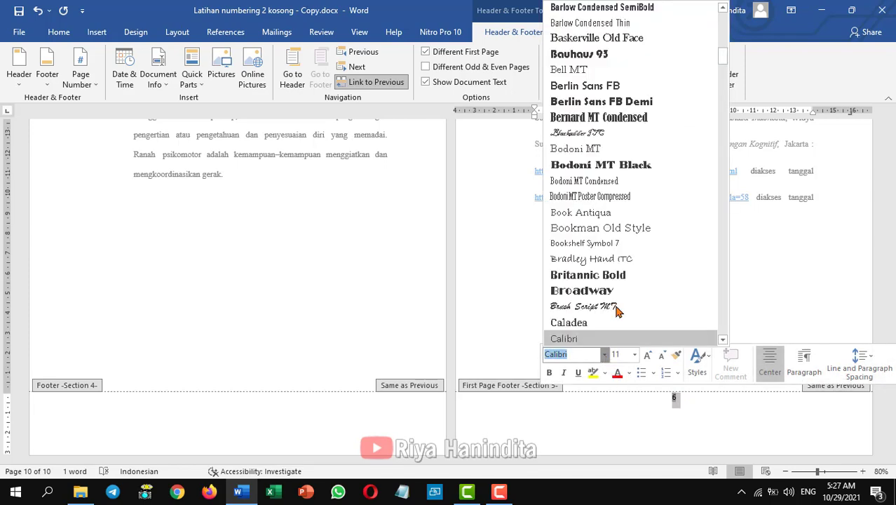
pyautogui.moveTo(726, 71); pyautogui.dragTo(723, 28)
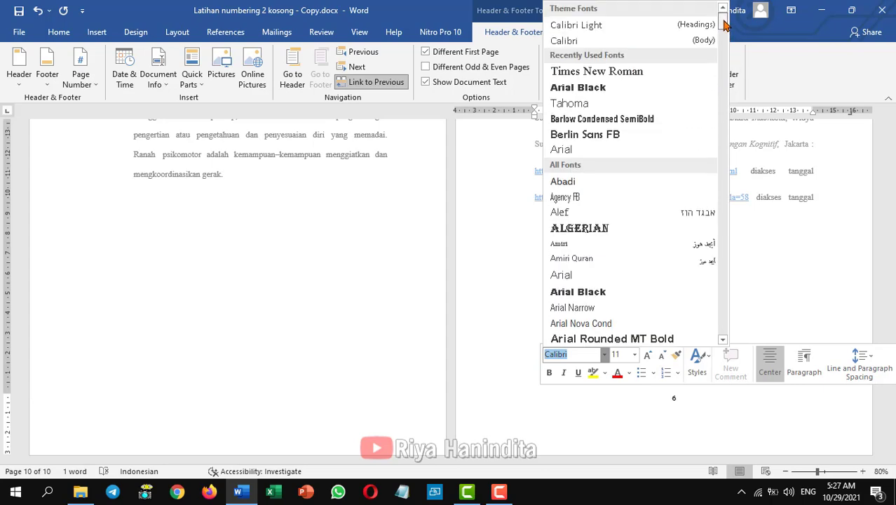
pyautogui.click(624, 74)
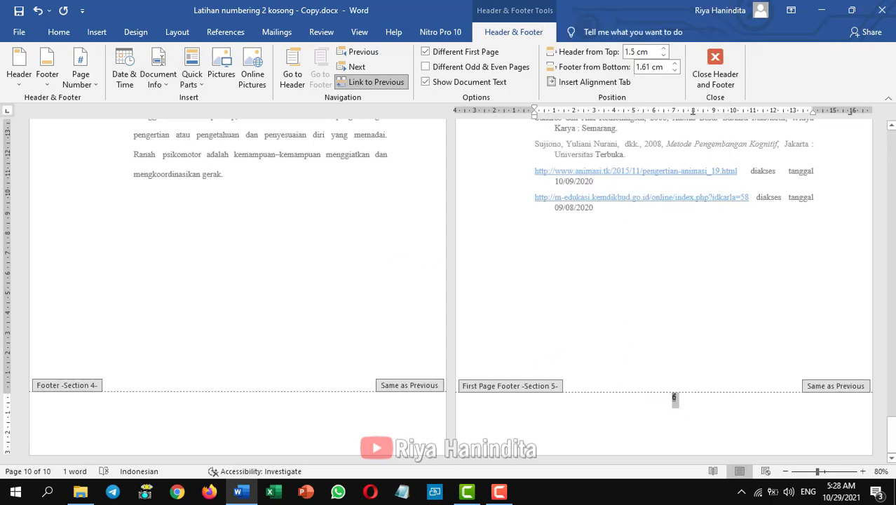
pyautogui.doubleClick(674, 399)
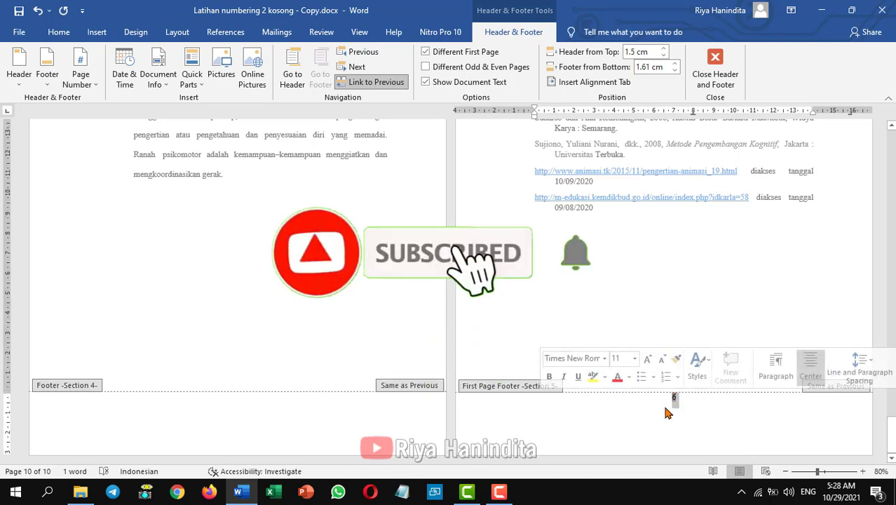
pyautogui.click(635, 359)
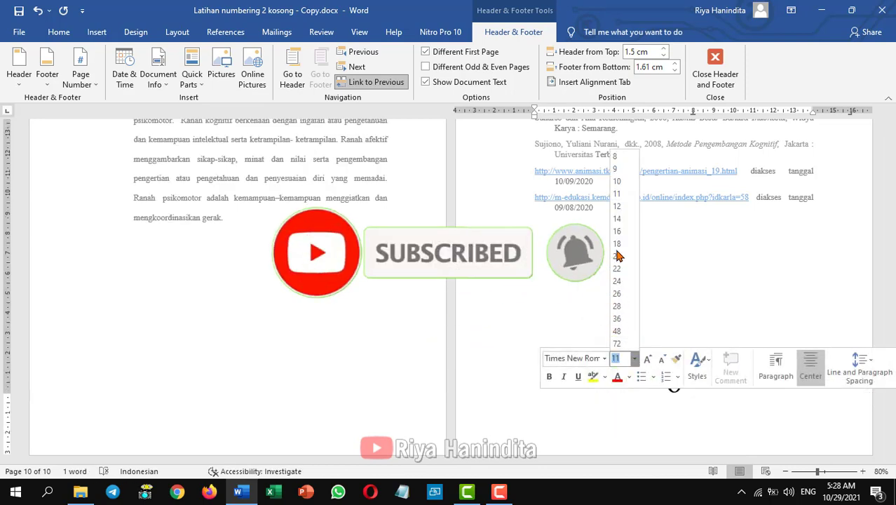
pyautogui.click(618, 207)
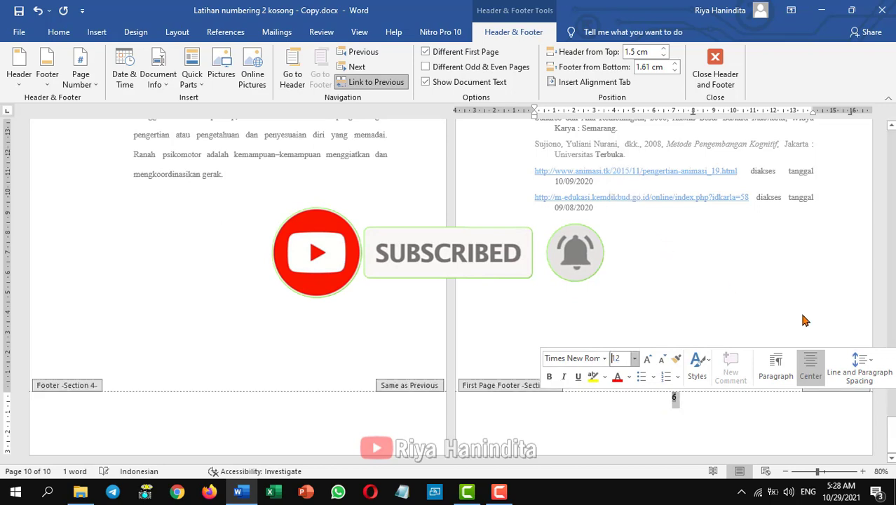
pyautogui.doubleClick(725, 262)
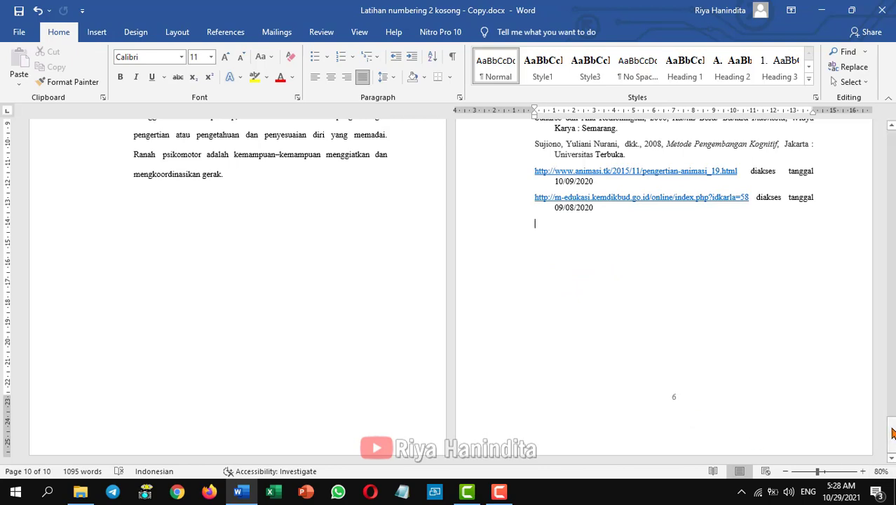
# Open the Lembar Pengesahan page's header for editing and check the header and footer page numbers from the cover through DAFTAR PUSTAKA
pyautogui.moveTo(892, 433); pyautogui.dragTo(890, 129)
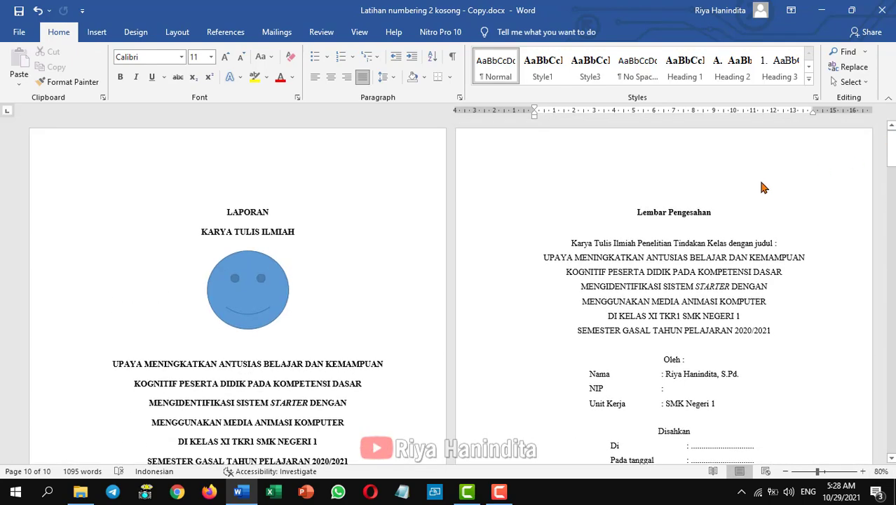
pyautogui.doubleClick(764, 188)
pyautogui.scroll(-10, 256, 318)
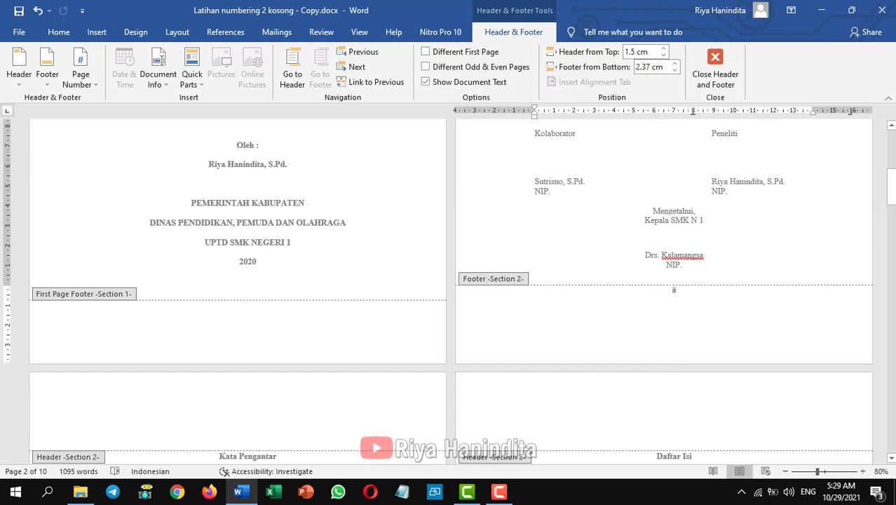
pyautogui.moveTo(892, 181); pyautogui.dragTo(891, 110)
pyautogui.scroll(-3, 857, 359)
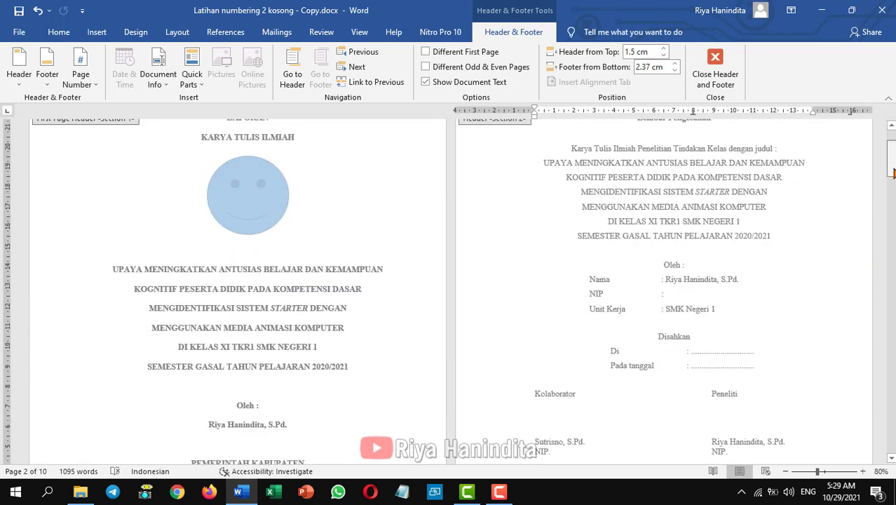
pyautogui.moveTo(891, 175); pyautogui.dragTo(893, 305)
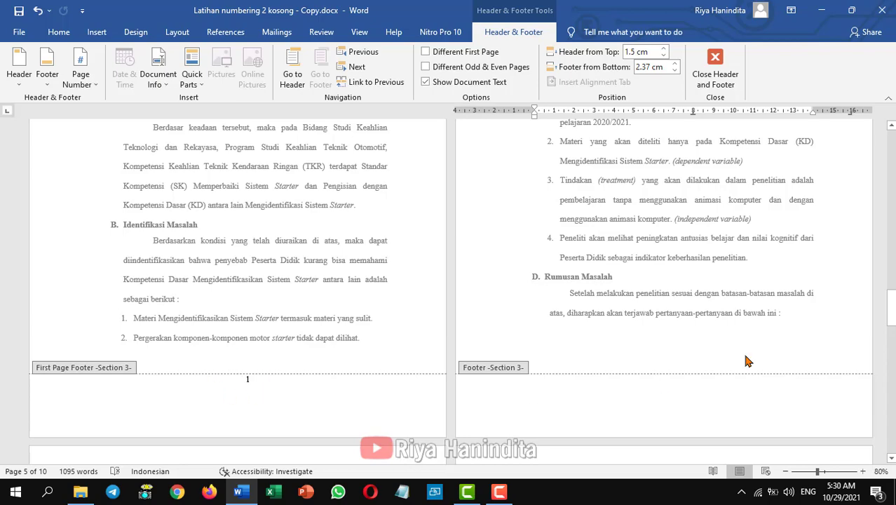
pyautogui.moveTo(890, 309); pyautogui.dragTo(813, 271)
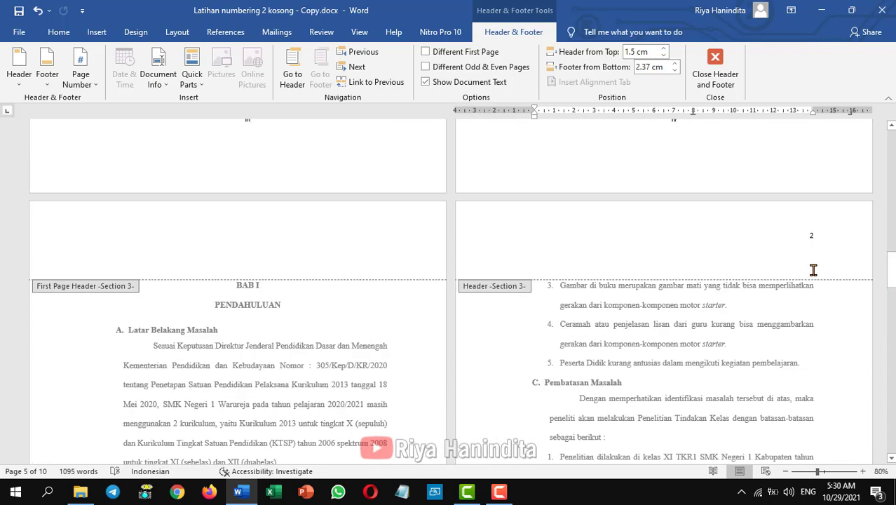
pyautogui.moveTo(894, 270); pyautogui.dragTo(892, 411)
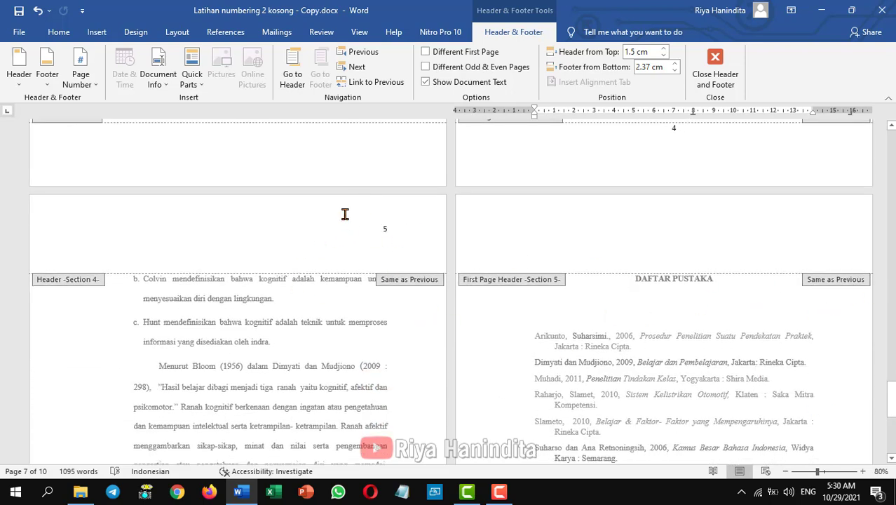
pyautogui.moveTo(889, 399); pyautogui.dragTo(891, 418)
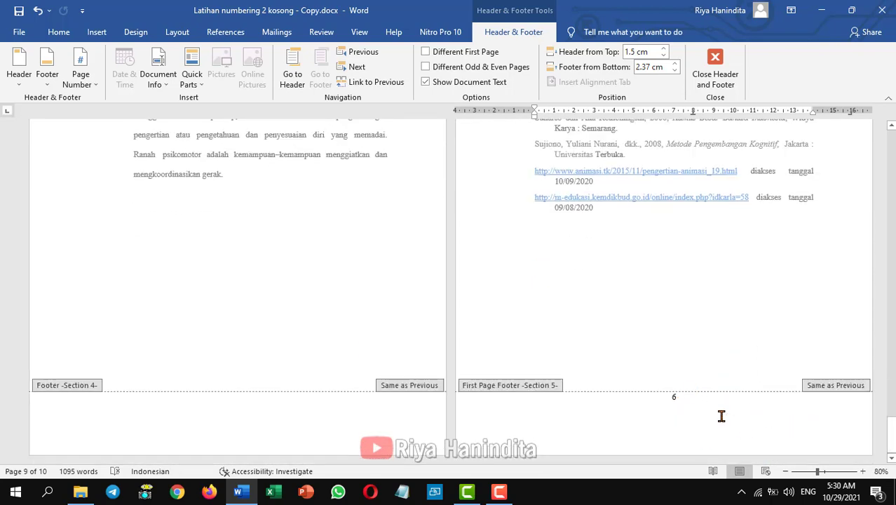